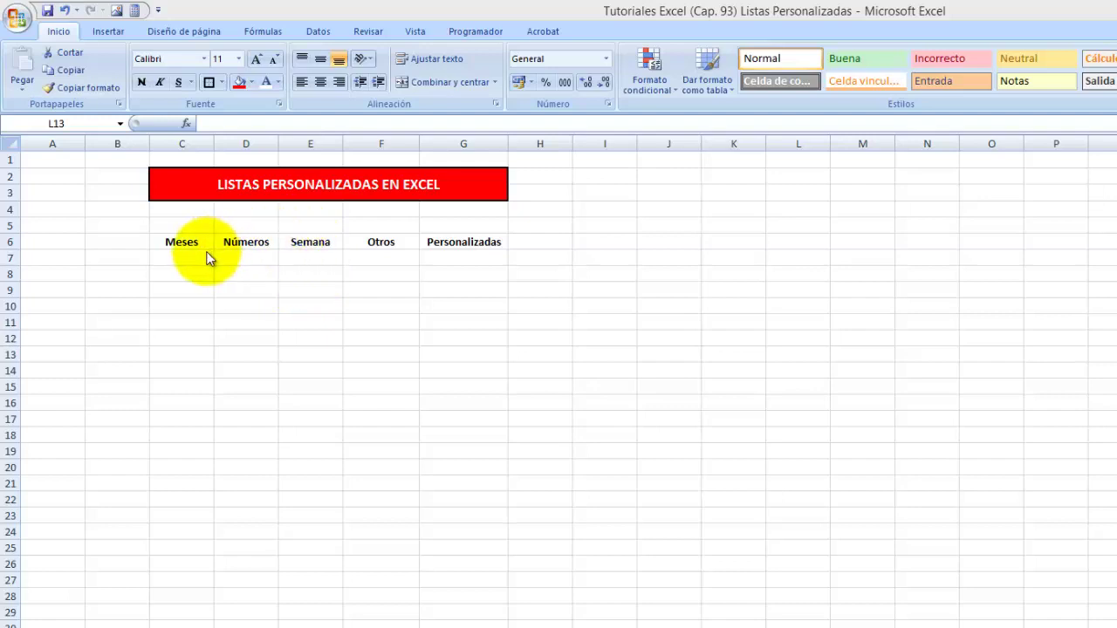
# Enter Enero in cell C7 under Meses
pyautogui.click(174, 257)
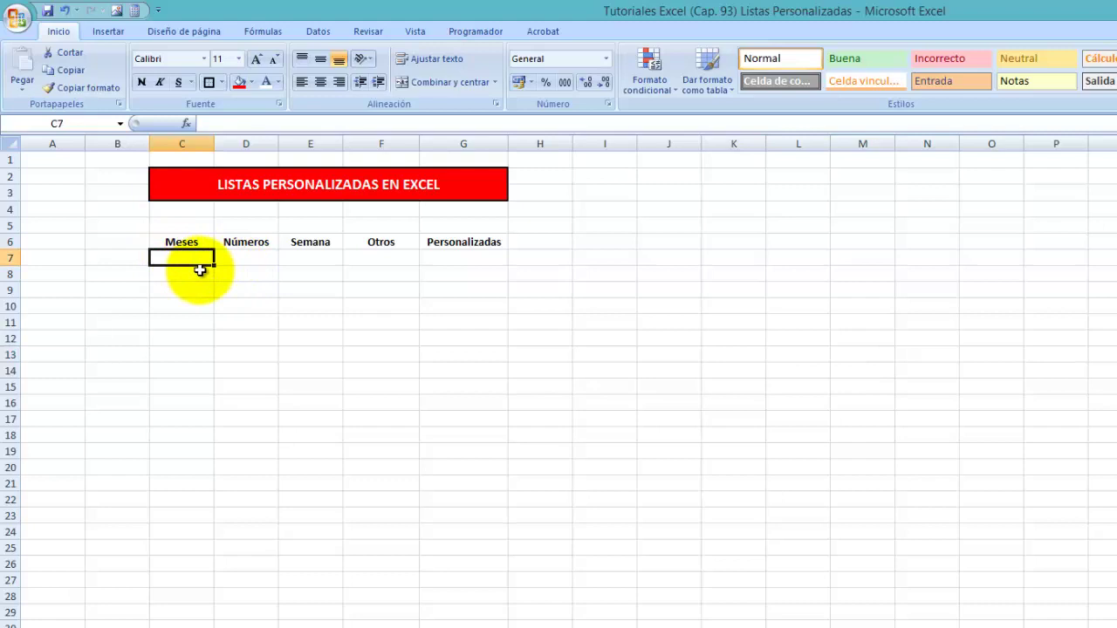
pyautogui.write('Enero')
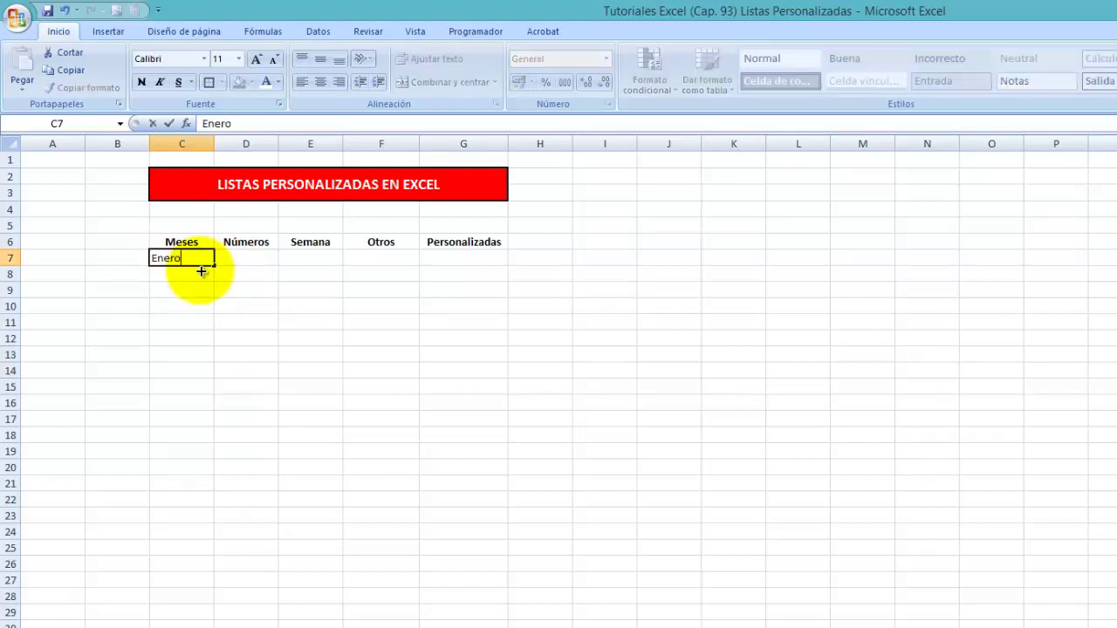
pyautogui.click(610, 338)
pyautogui.click(174, 259)
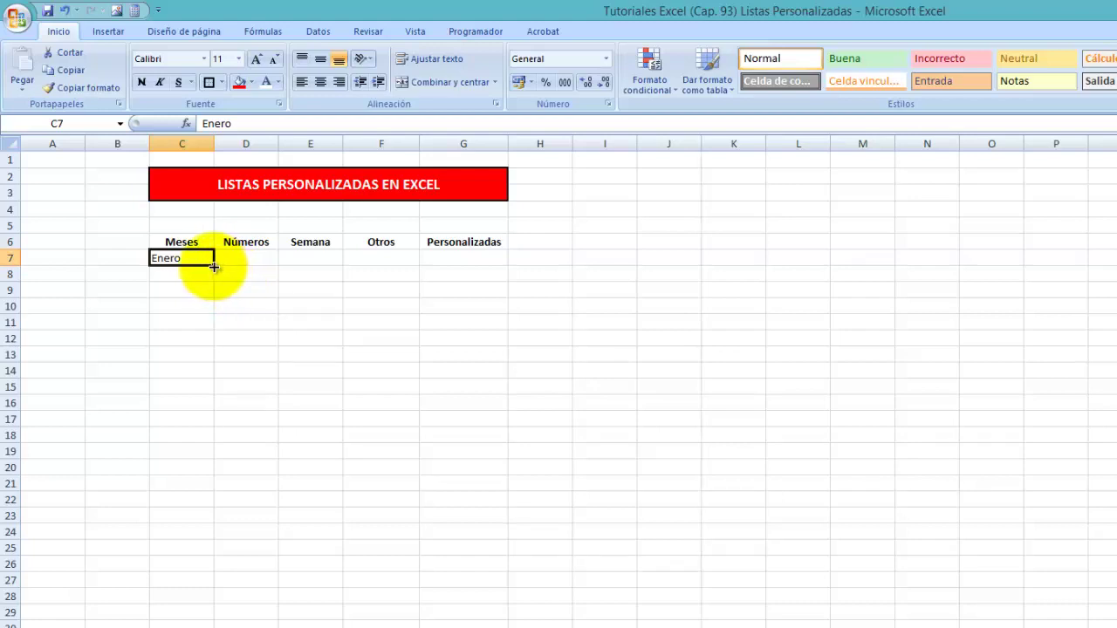
# Fill the months across row 7, undo it, then drag the months down column C
pyautogui.moveTo(214, 267)
pyautogui.mouseDown()
pyautogui.moveTo(509, 279)
pyautogui.moveTo(1113, 270)
pyautogui.mouseUp()
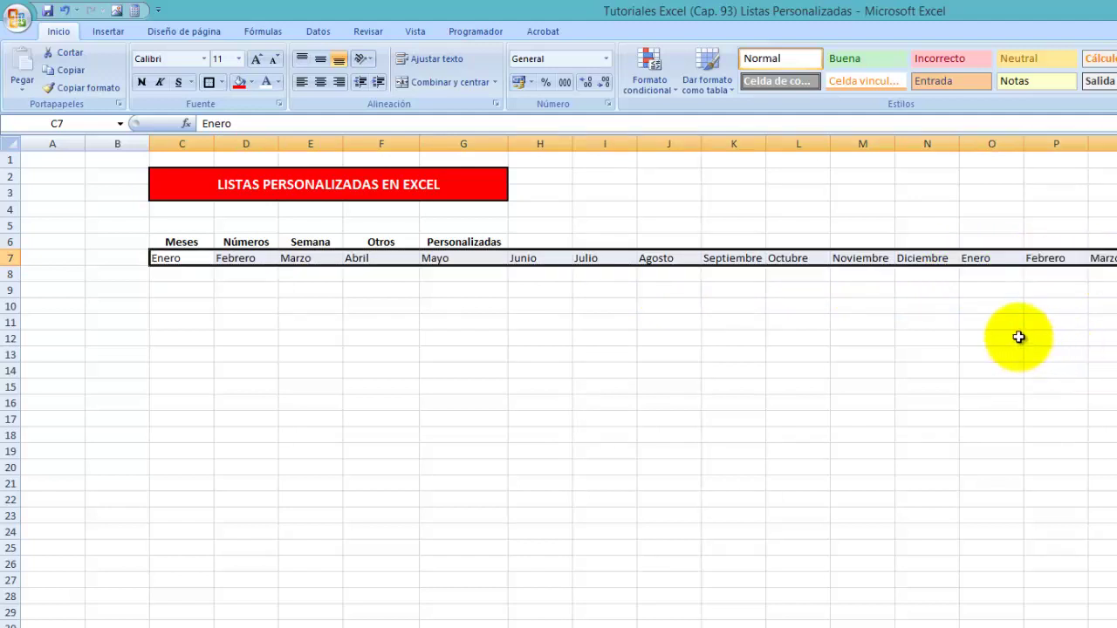
pyautogui.hotkey('ctrl', 'z')
pyautogui.hotkey('ctrl', 'z')
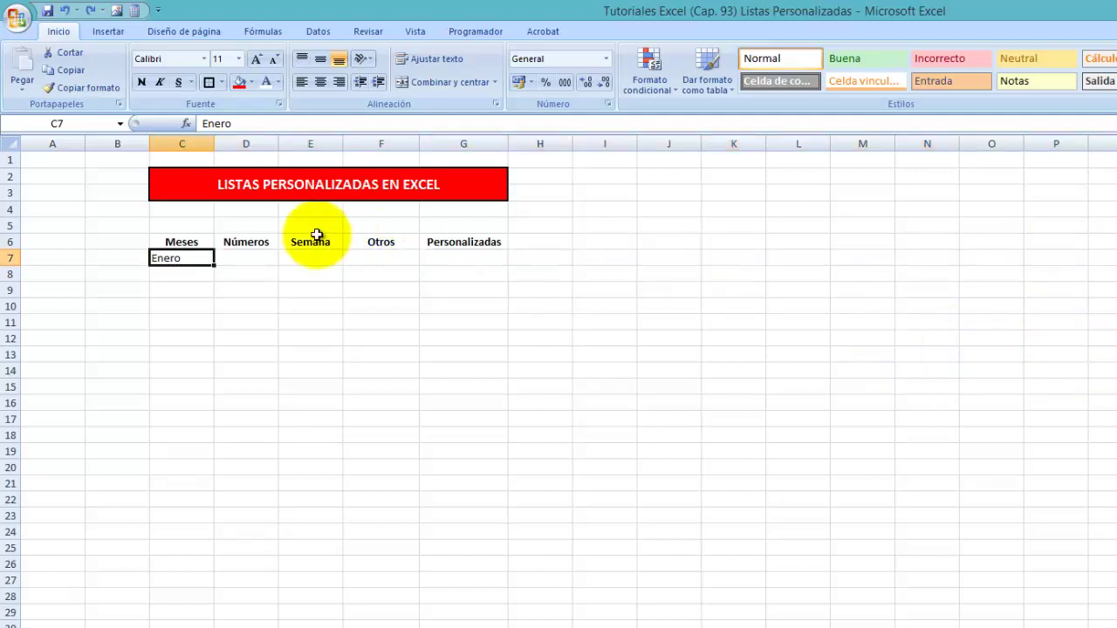
pyautogui.moveTo(213, 267); pyautogui.dragTo(208, 452)
# Complete the months to C18, enter 1 and 2 in D7:D8, and fill down to D27
pyautogui.click(162, 537)
pyautogui.click(249, 258)
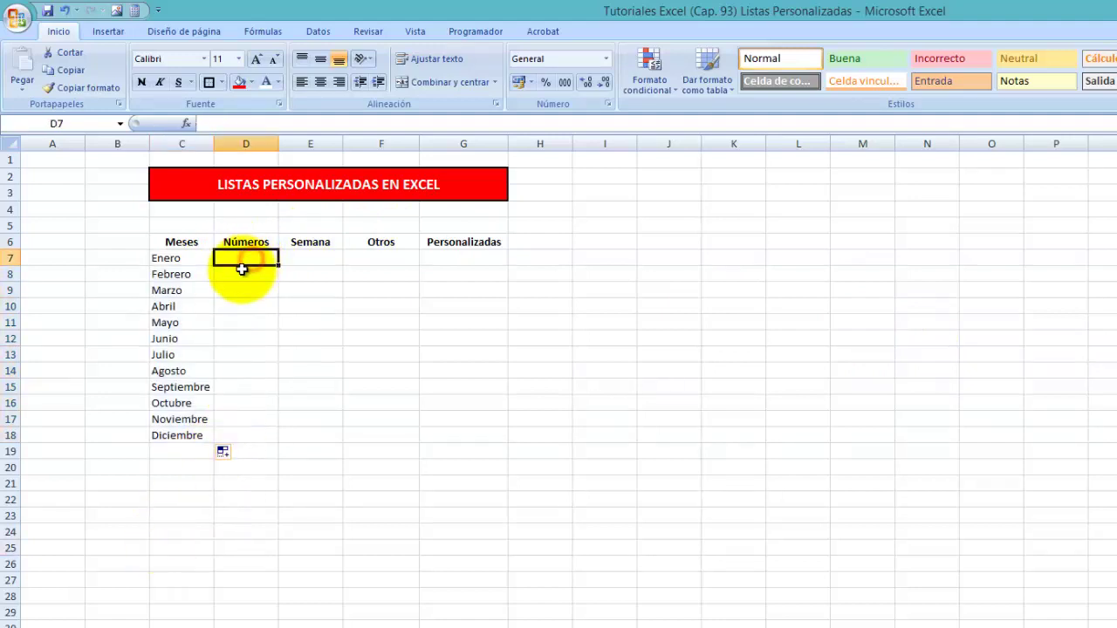
pyautogui.write('1')
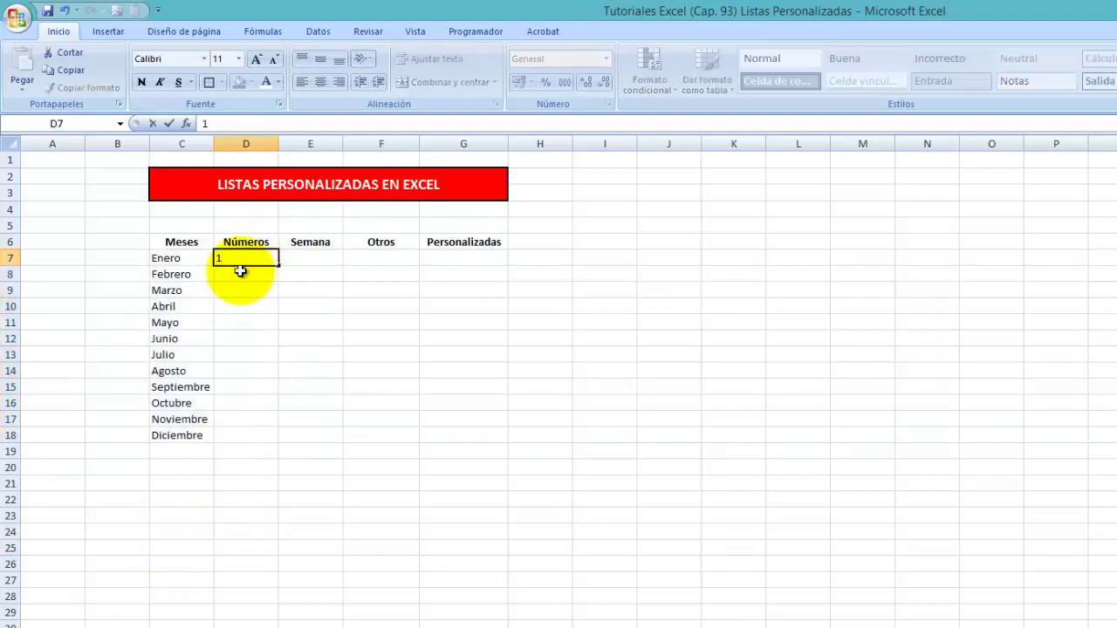
pyautogui.click(240, 271)
pyautogui.write('2')
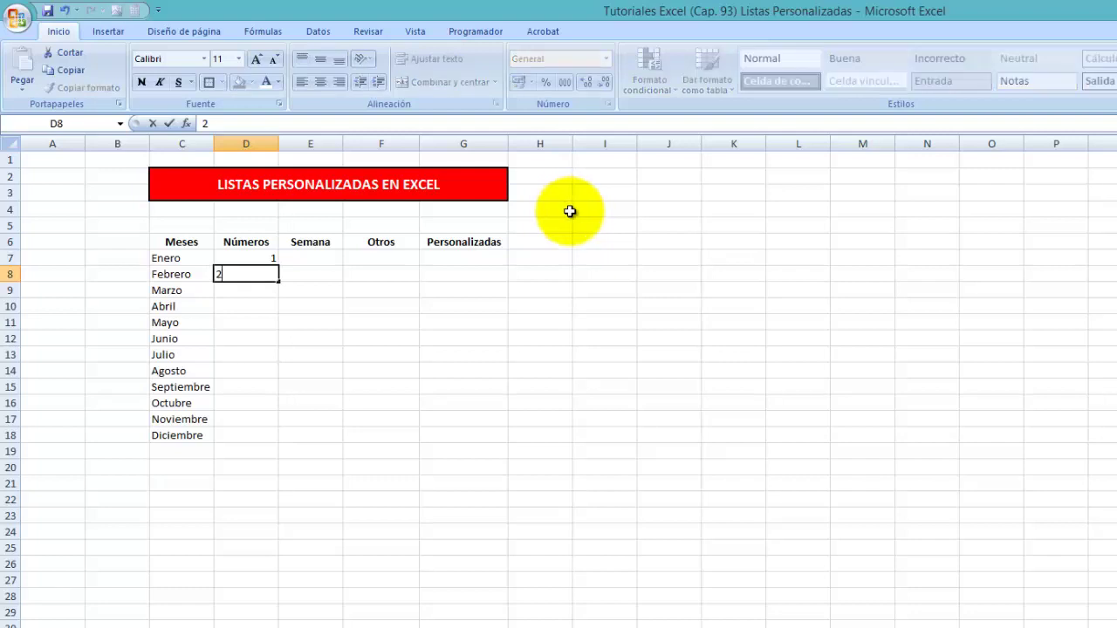
pyautogui.hotkey('ctrl', 'Return')
pyautogui.moveTo(258, 258); pyautogui.dragTo(259, 582)
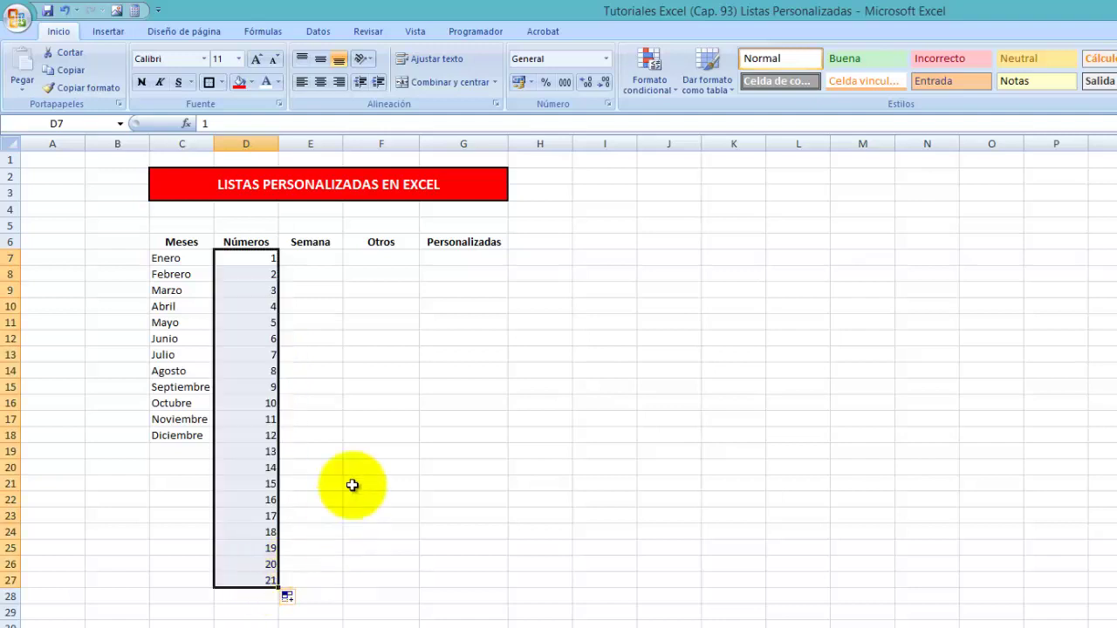
# Clear the values 2 through 21 from D8:D27, leaving only 1 in D7
pyautogui.click(451, 290)
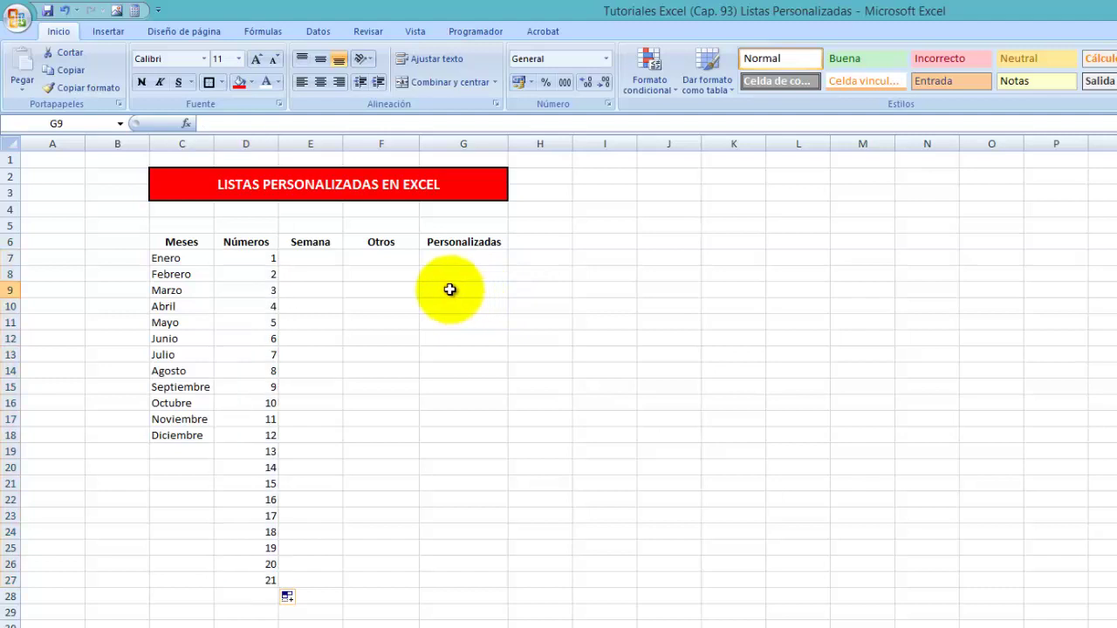
pyautogui.click(268, 255)
pyautogui.click(266, 273)
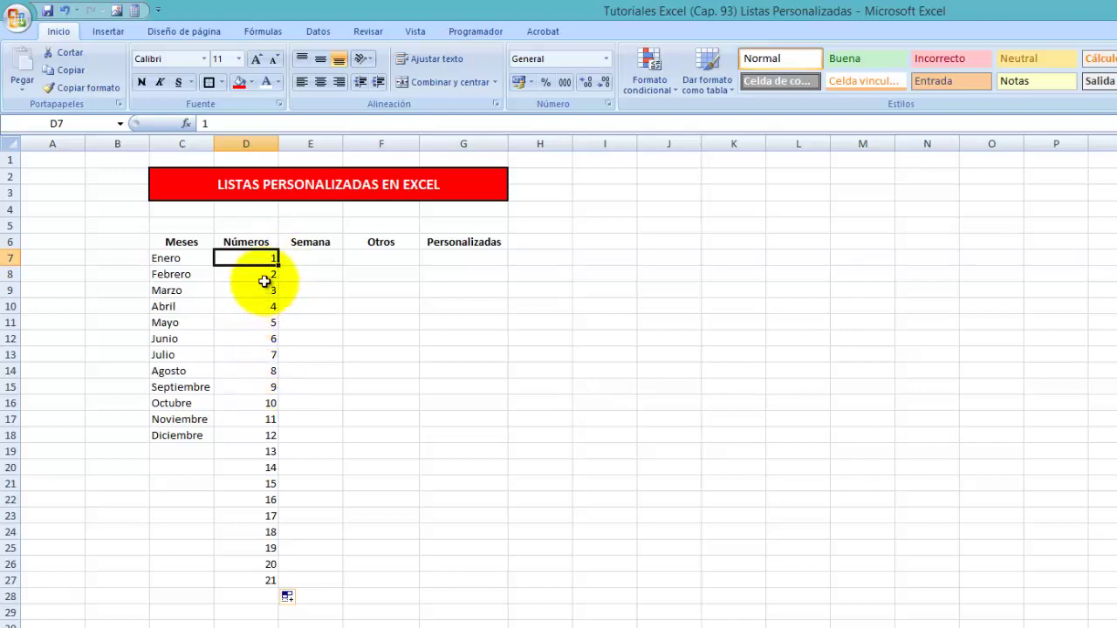
pyautogui.click(262, 579)
pyautogui.keyDown('shift'); pyautogui.click(263, 271); pyautogui.keyUp('shift')
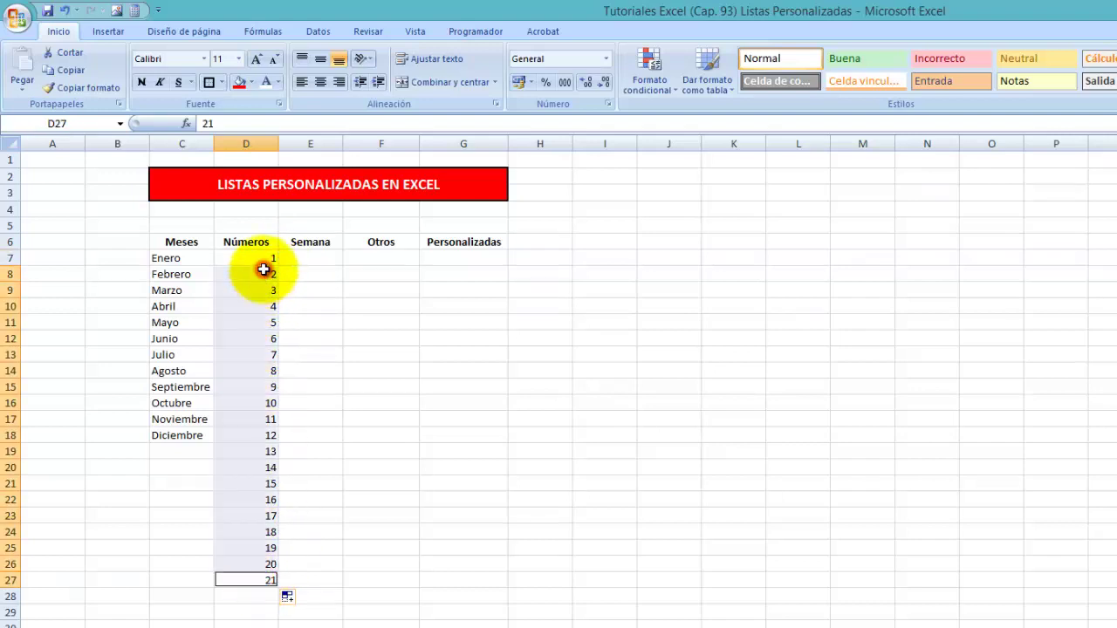
pyautogui.press('Delete')
# Enter 3 in D8, fill the 1, 3 odd-number series down, then undo it
pyautogui.click(263, 274)
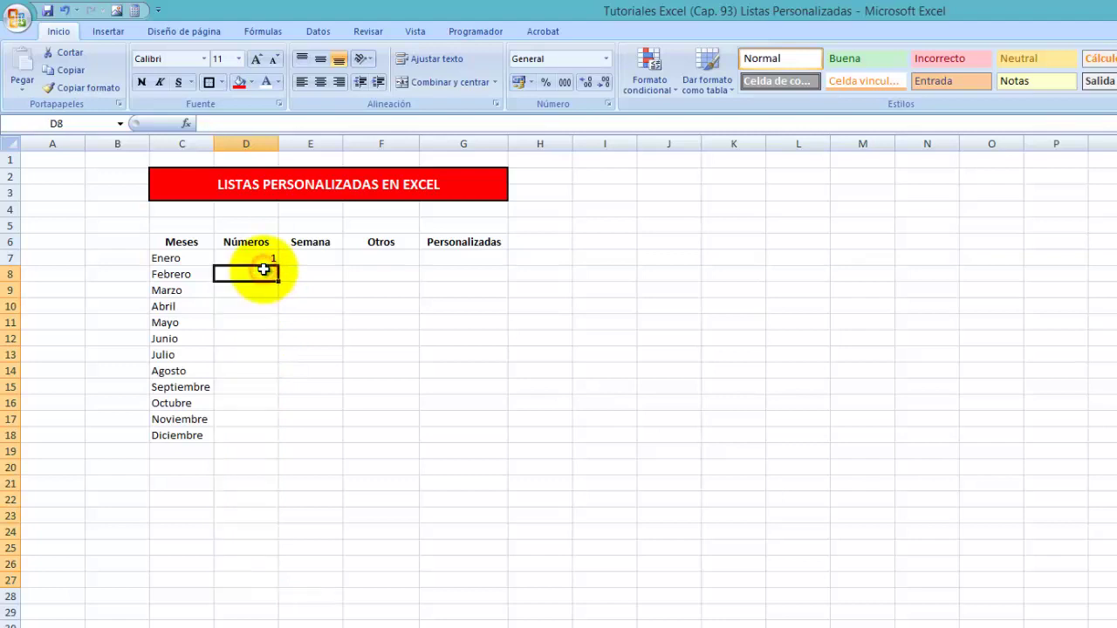
pyautogui.write('3')
pyautogui.click(301, 288)
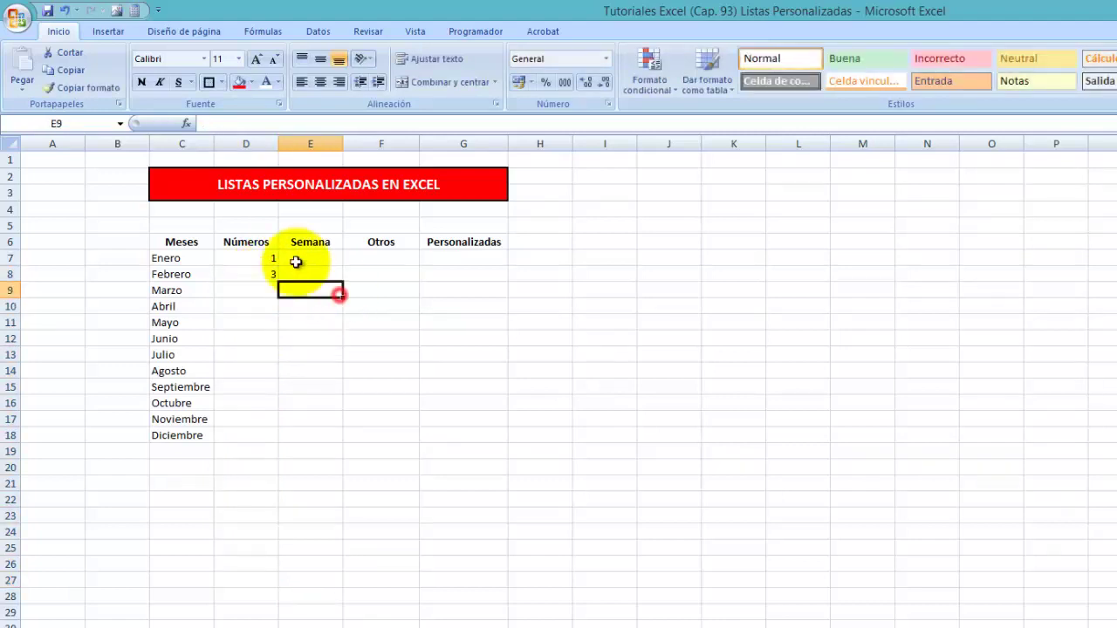
pyautogui.click(266, 258)
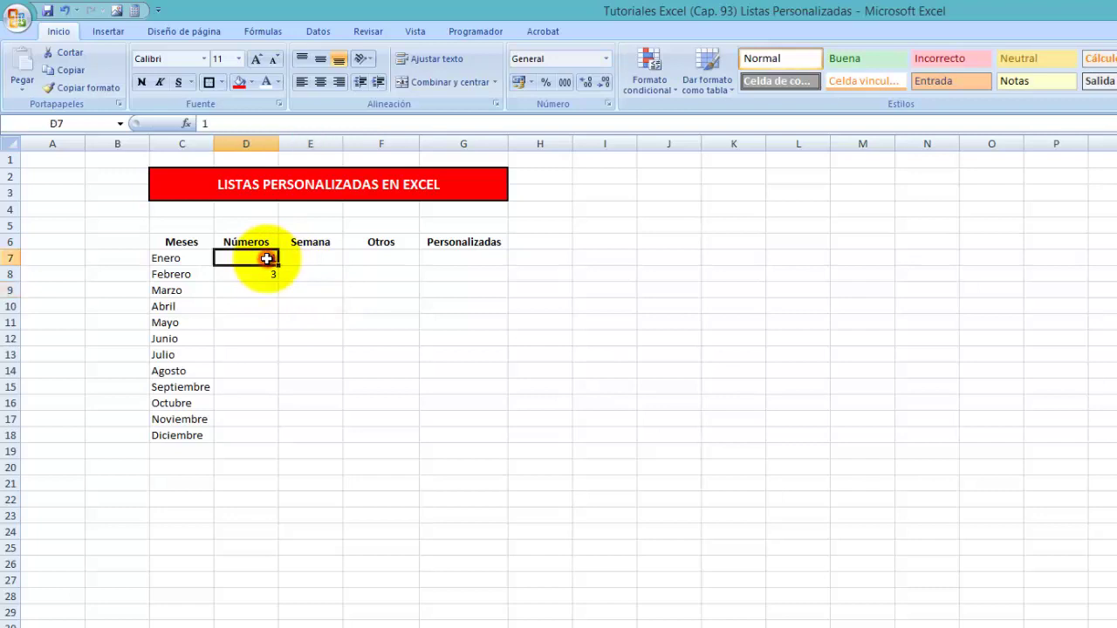
pyautogui.moveTo(271, 270); pyautogui.dragTo(267, 534)
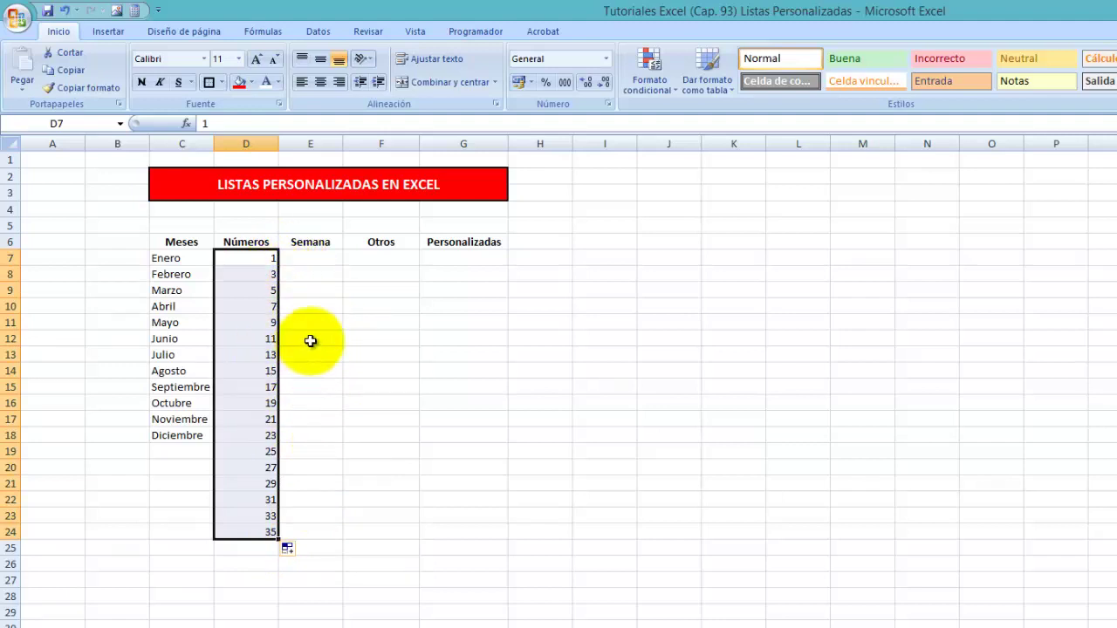
pyautogui.hotkey('ctrl', 'z')
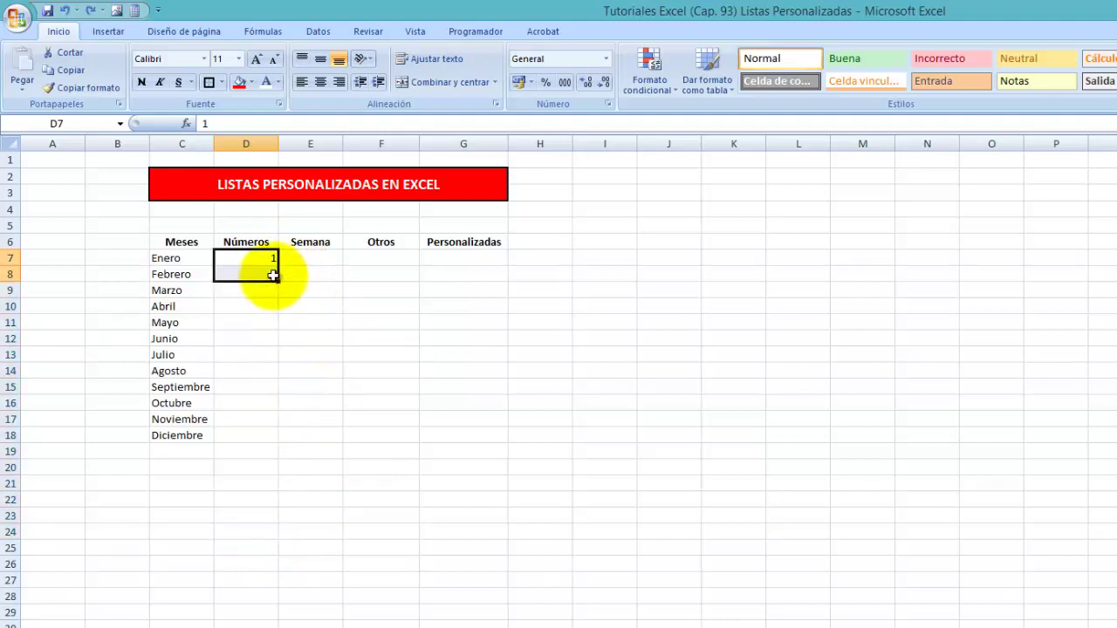
# Change D8 to 2 and fill the series 1 through 18 down D7:D24
pyautogui.click(273, 275)
pyautogui.write('2')
pyautogui.click(358, 386)
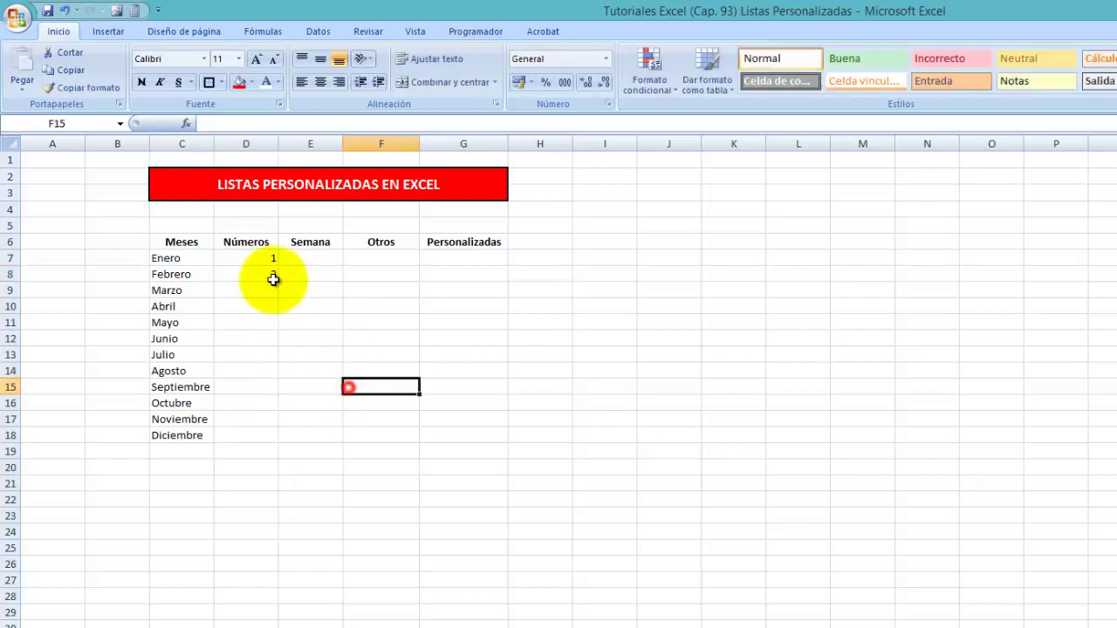
pyautogui.click(257, 259)
pyautogui.moveTo(258, 280); pyautogui.dragTo(282, 279)
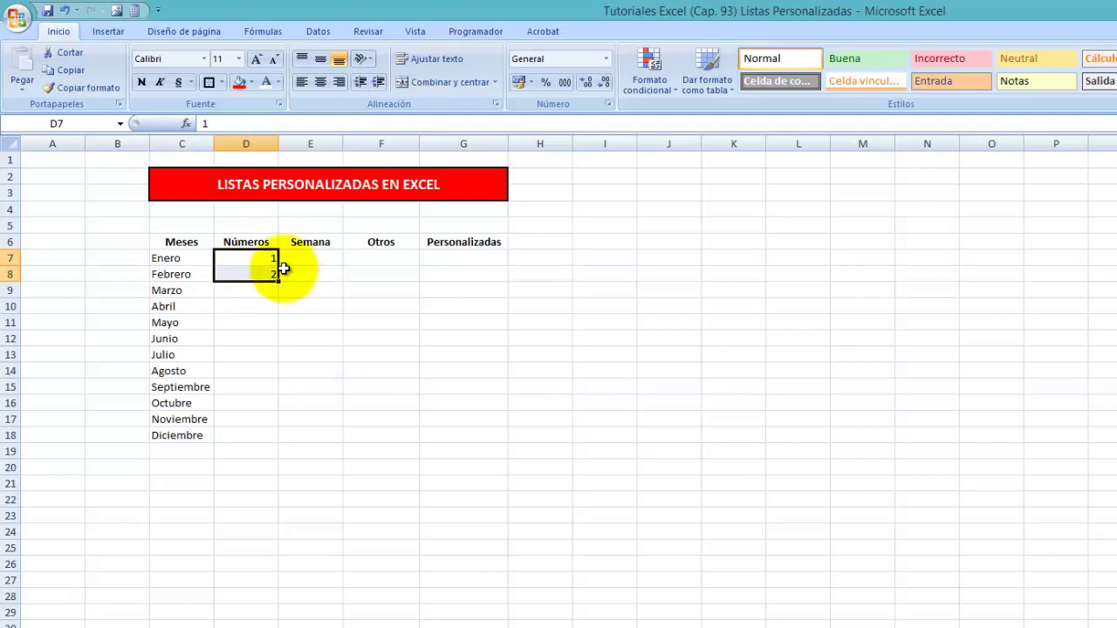
pyautogui.moveTo(277, 281); pyautogui.dragTo(262, 544)
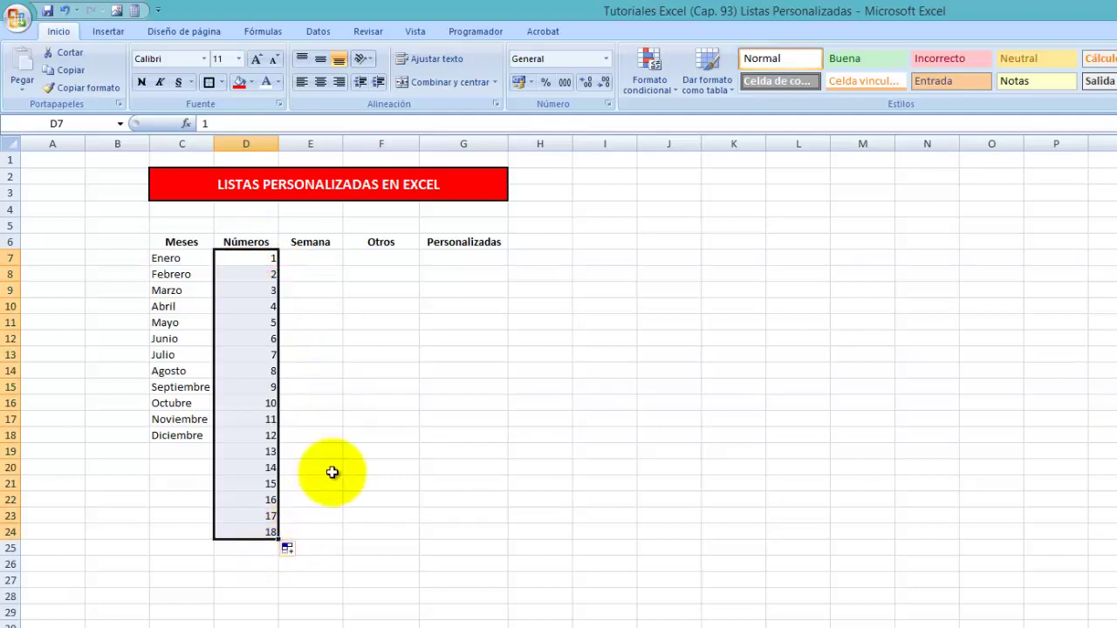
# Enter Lunes in cell E7 under Semana
pyautogui.click(314, 259)
pyautogui.write('unes')
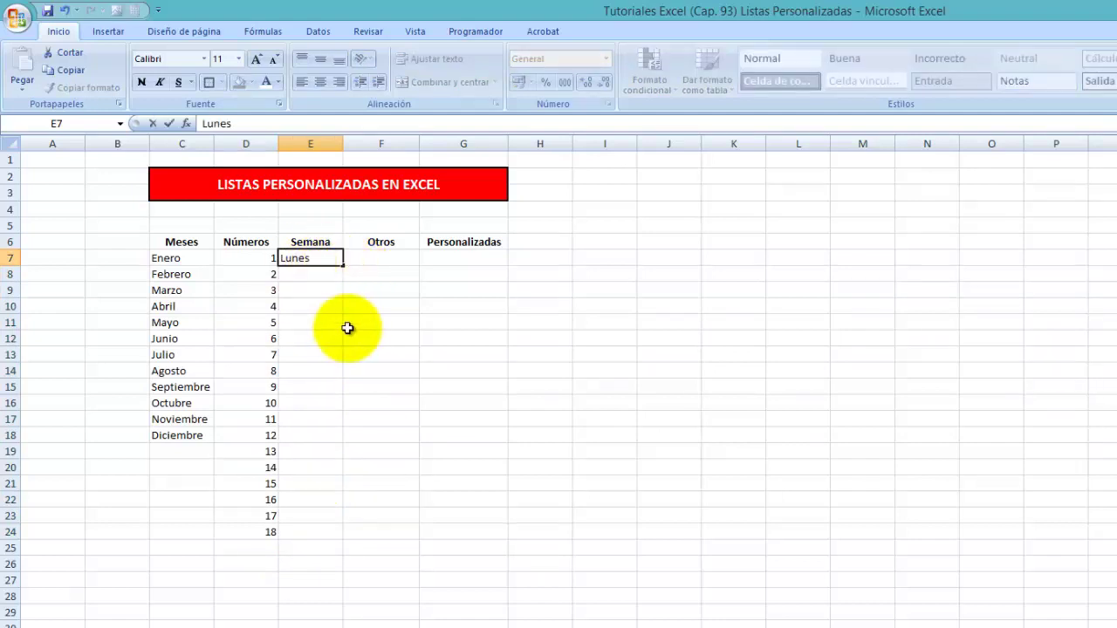
pyautogui.click(356, 305)
pyautogui.click(330, 258)
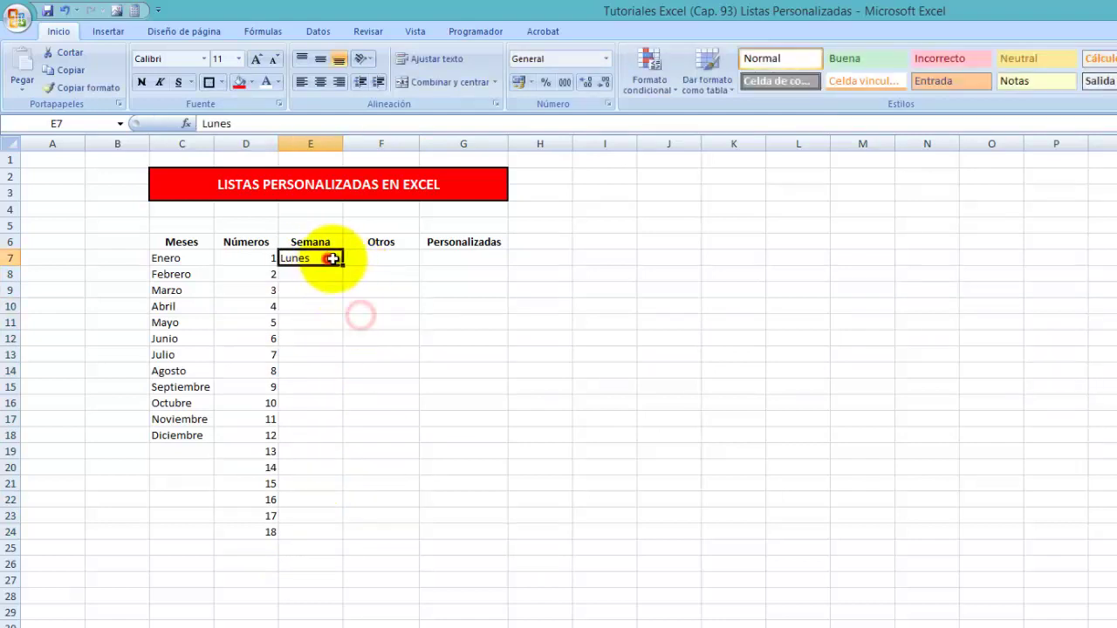
# Try a weekday fill across row 7, undo it, and fill Lunes–Domingo down E7:E13
pyautogui.moveTo(342, 265); pyautogui.dragTo(890, 295)
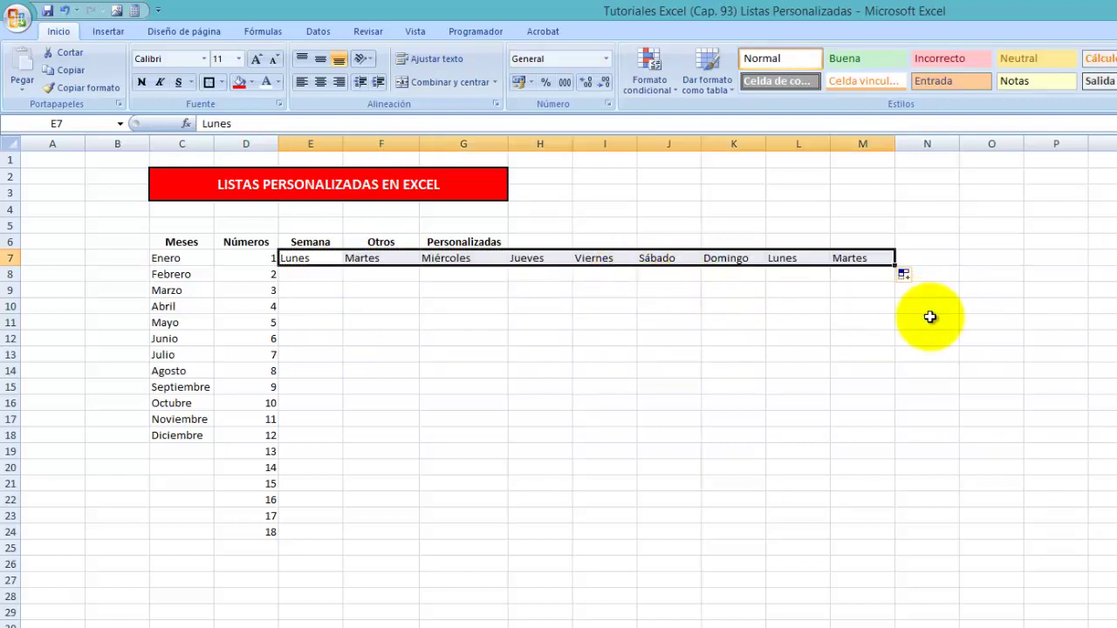
pyautogui.hotkey('ctrl', 'z')
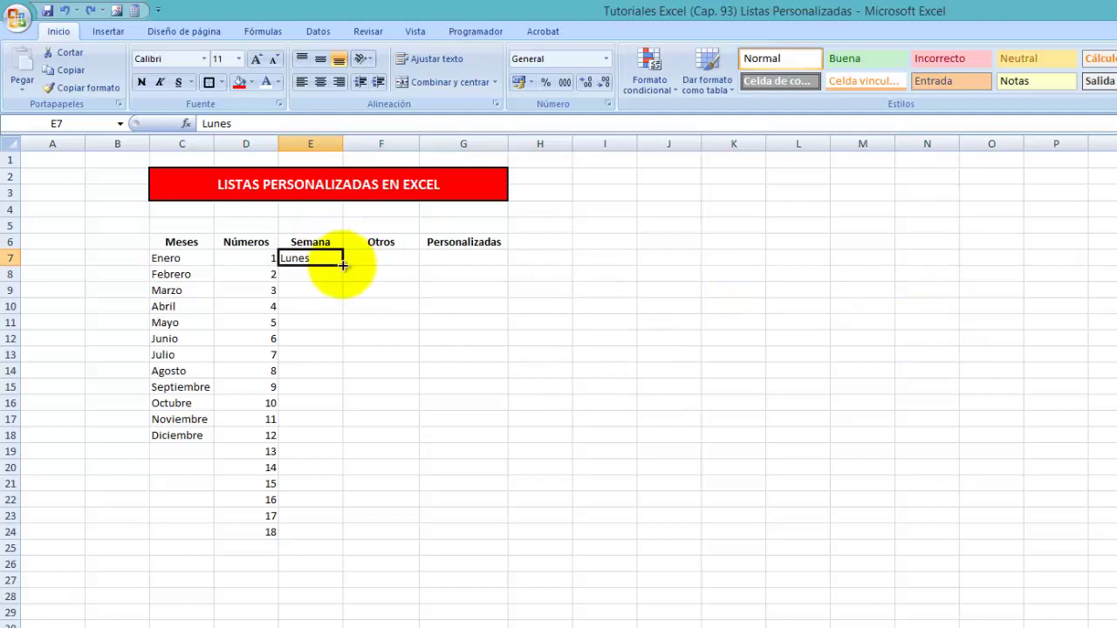
pyautogui.moveTo(342, 265); pyautogui.dragTo(326, 434)
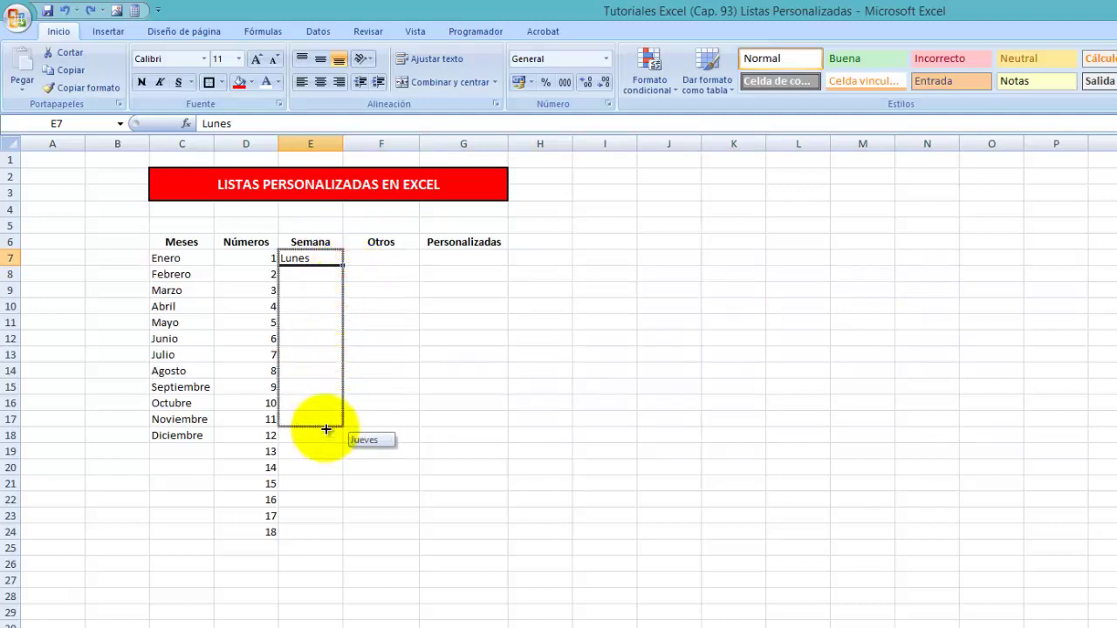
pyautogui.moveTo(326, 429); pyautogui.dragTo(339, 374)
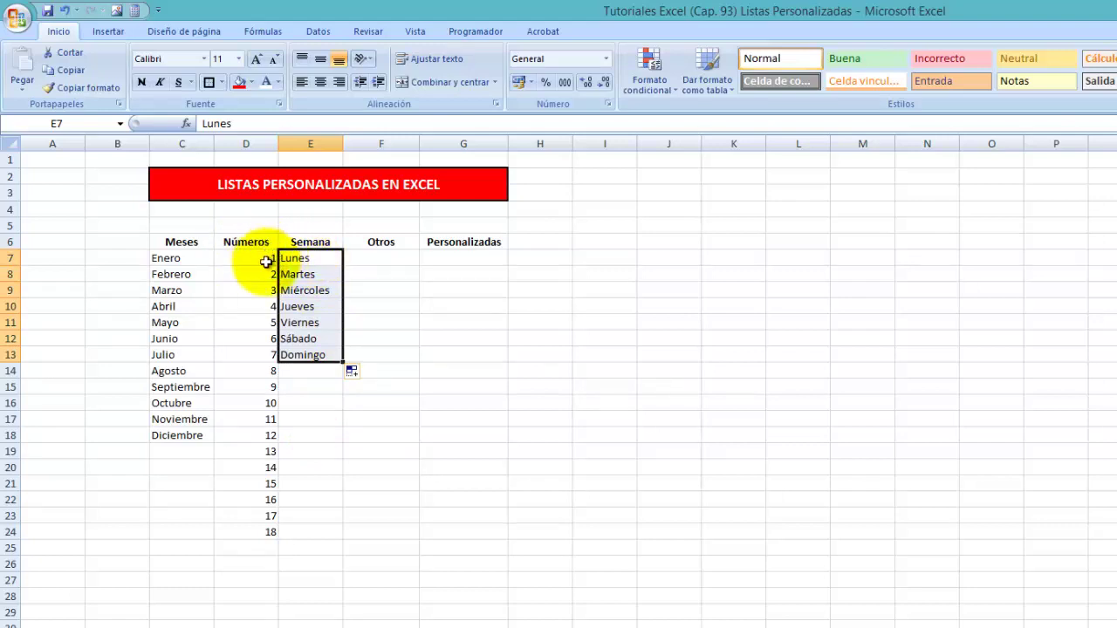
# Enter Alumno 1 in F7 and fill Alumno 1 through Alumno 16 down to F22
pyautogui.click(380, 258)
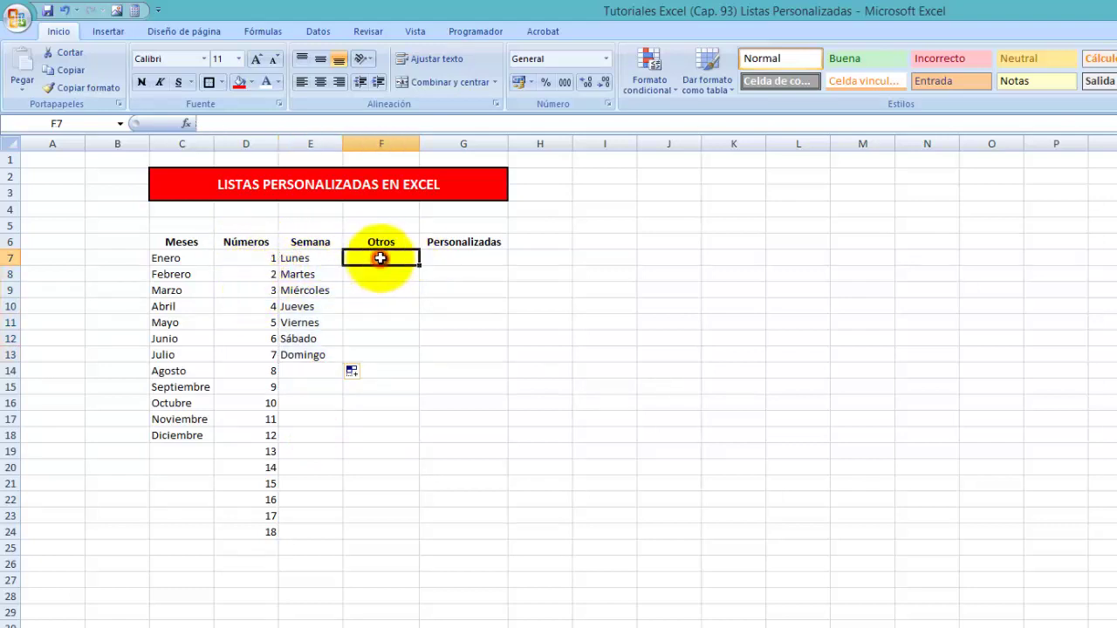
pyautogui.write('Alumno 1')
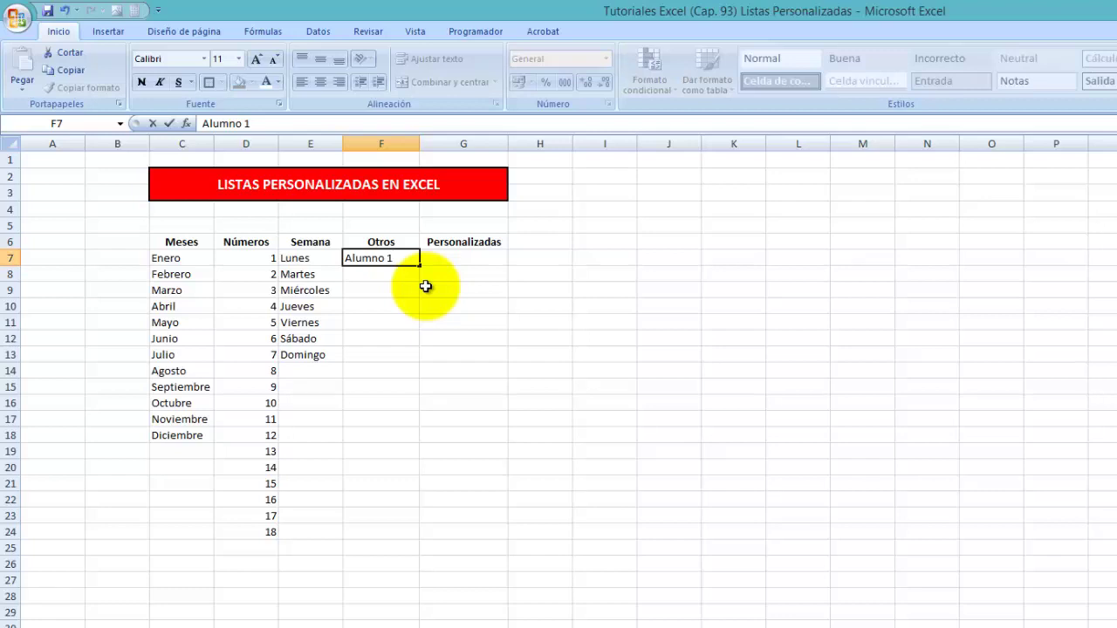
pyautogui.click(425, 286)
pyautogui.click(390, 257)
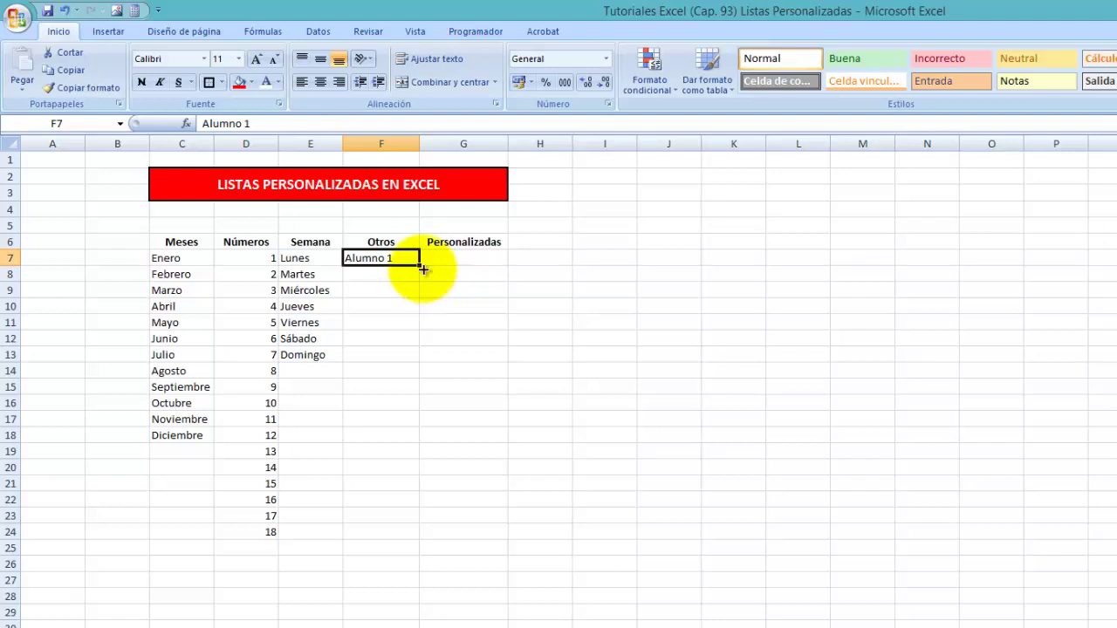
pyautogui.moveTo(419, 264); pyautogui.dragTo(403, 418)
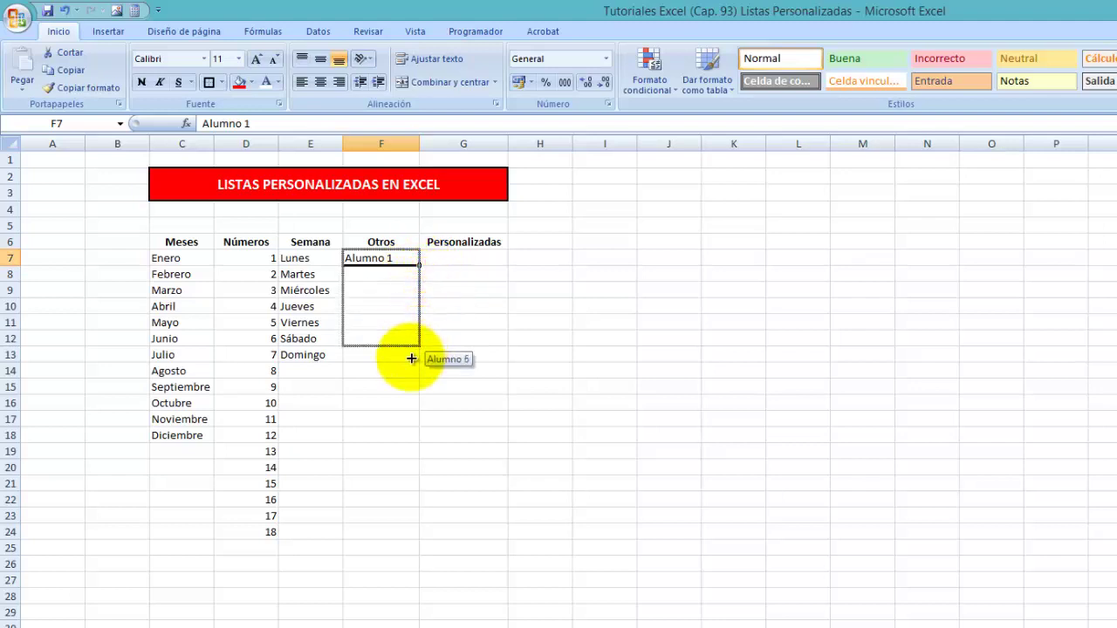
pyautogui.moveTo(402, 418); pyautogui.dragTo(399, 516)
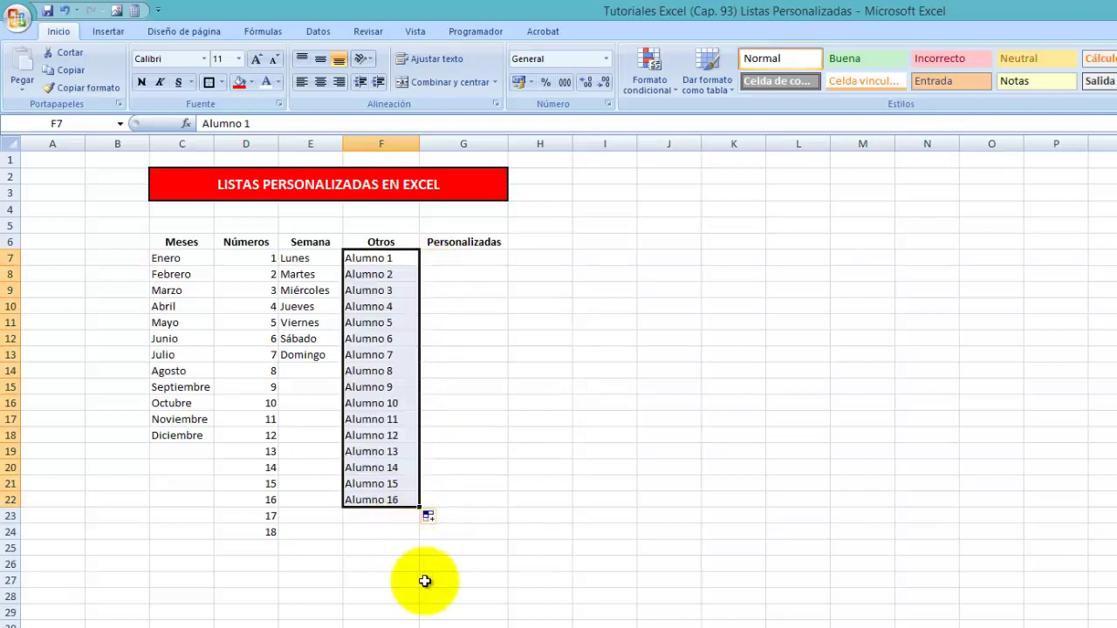
# Erase the Alumno 1–16 entries in F7:F22
pyautogui.click(425, 581)
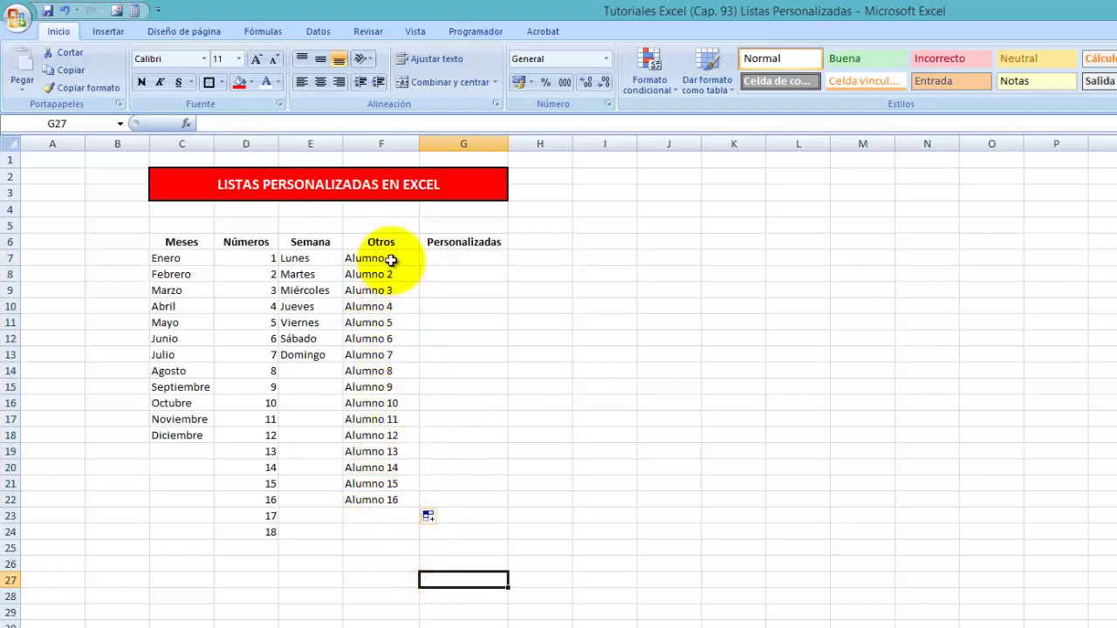
pyautogui.moveTo(389, 258); pyautogui.dragTo(381, 500)
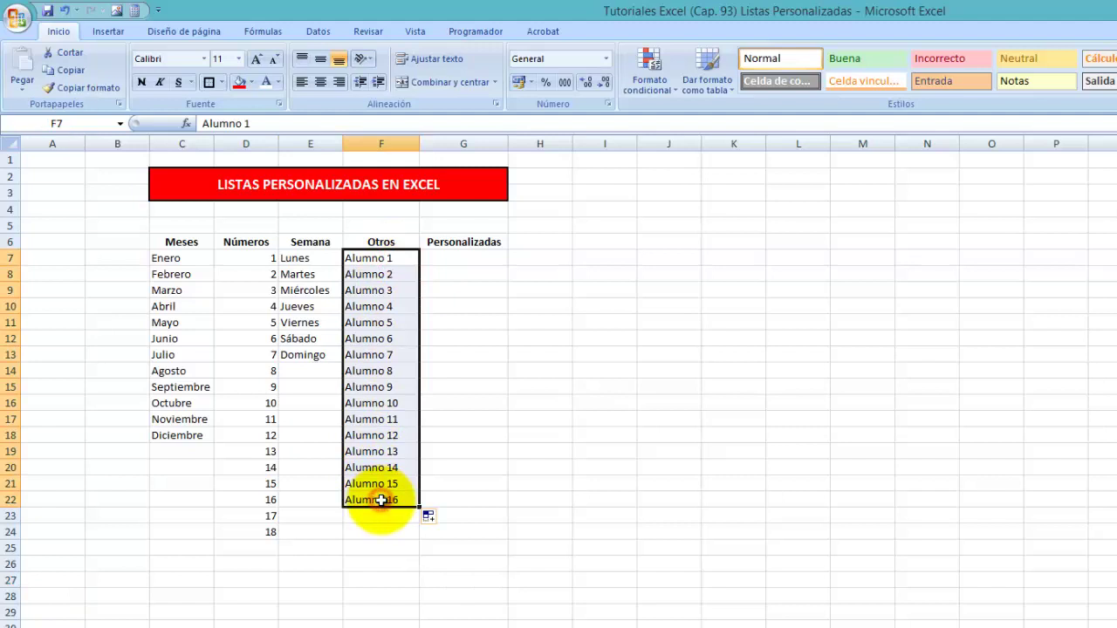
pyautogui.press('Delete')
# Enter c-85 in F7 and fill c-86 through c-97 down to F19
pyautogui.click(374, 257)
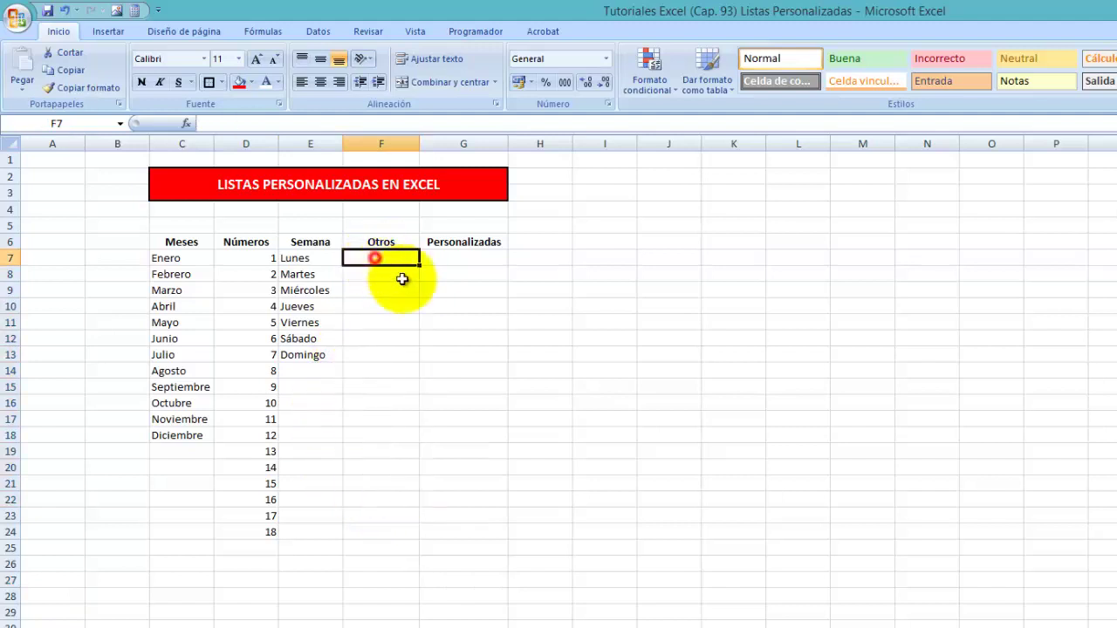
pyautogui.write('c-85')
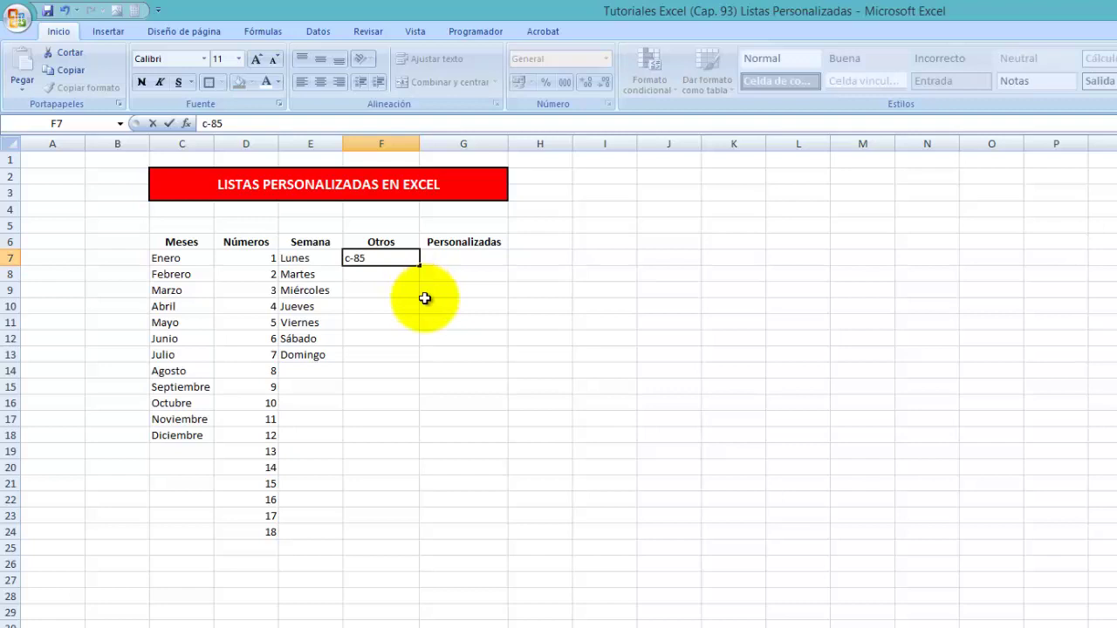
pyautogui.click(428, 303)
pyautogui.click(398, 259)
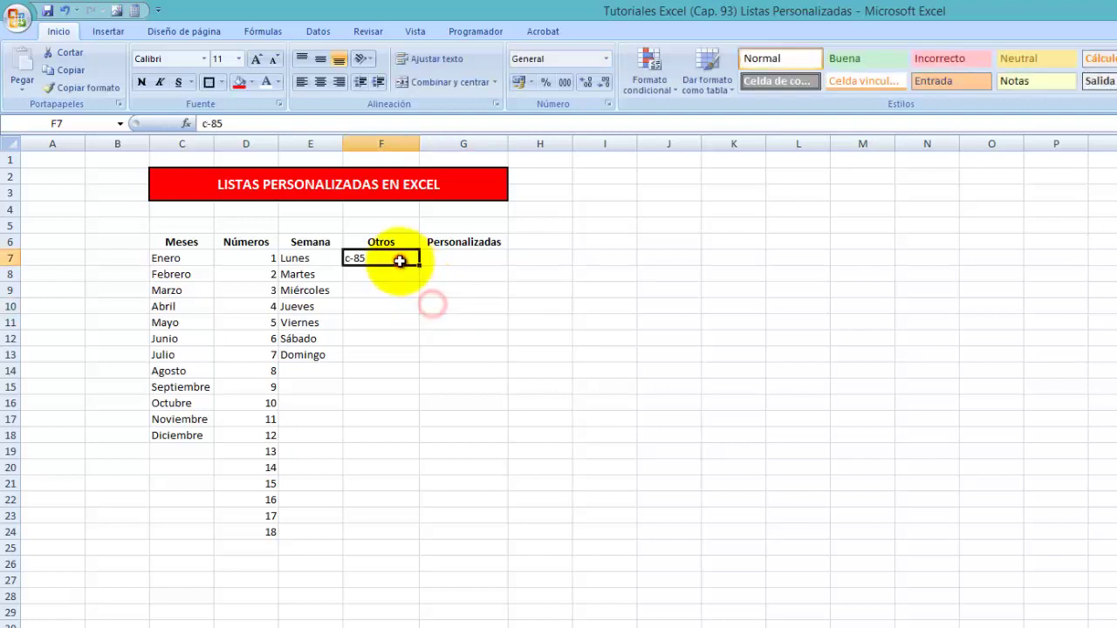
pyautogui.moveTo(420, 269); pyautogui.dragTo(408, 463)
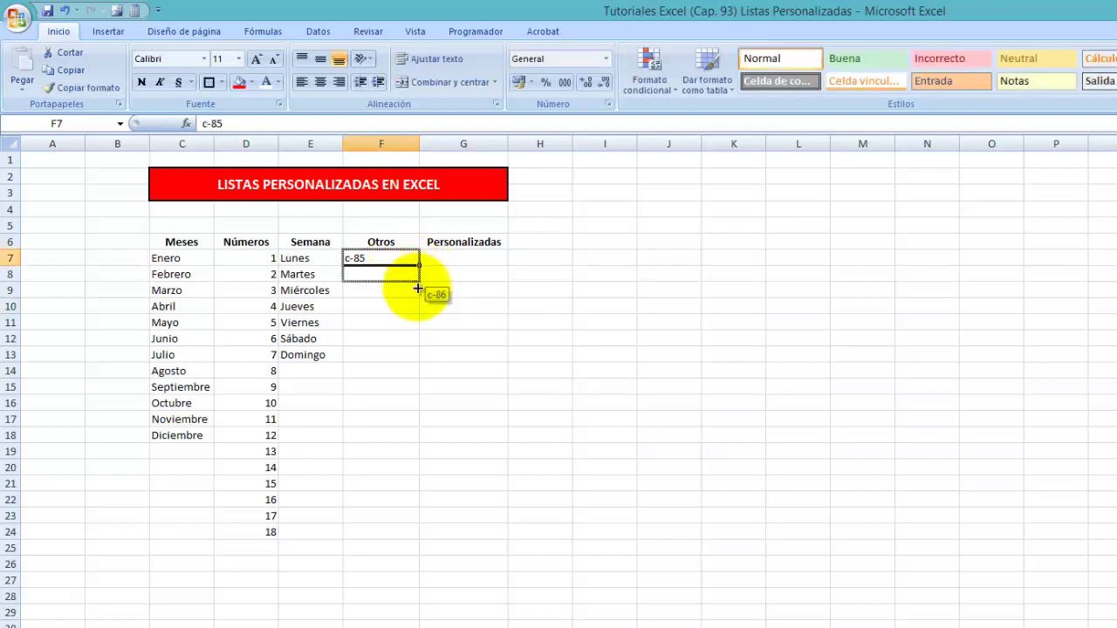
pyautogui.click(446, 547)
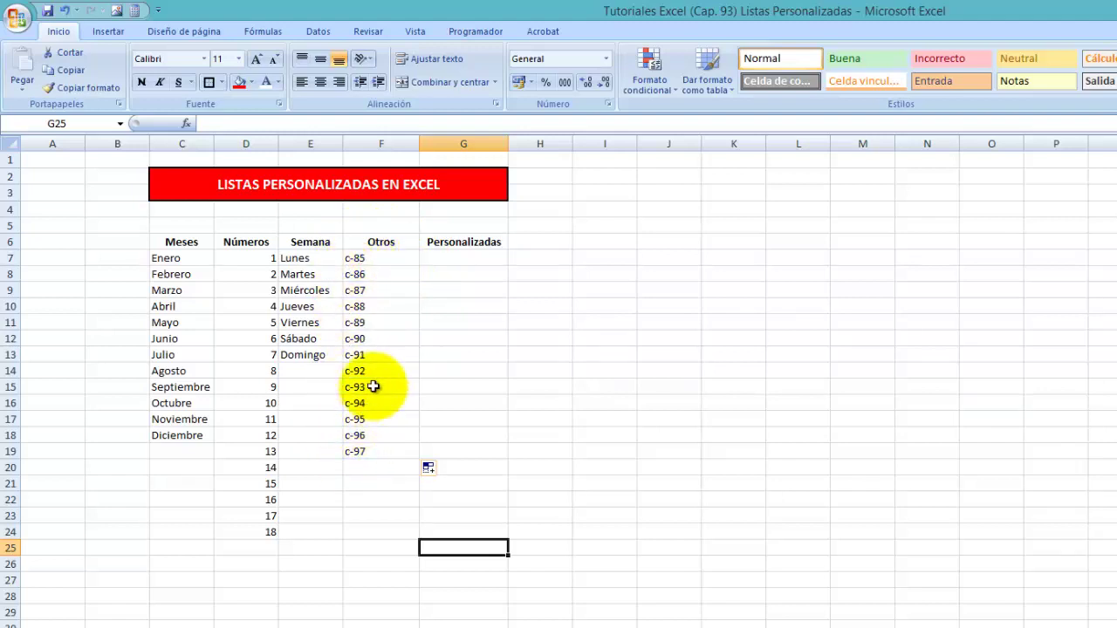
pyautogui.click(486, 264)
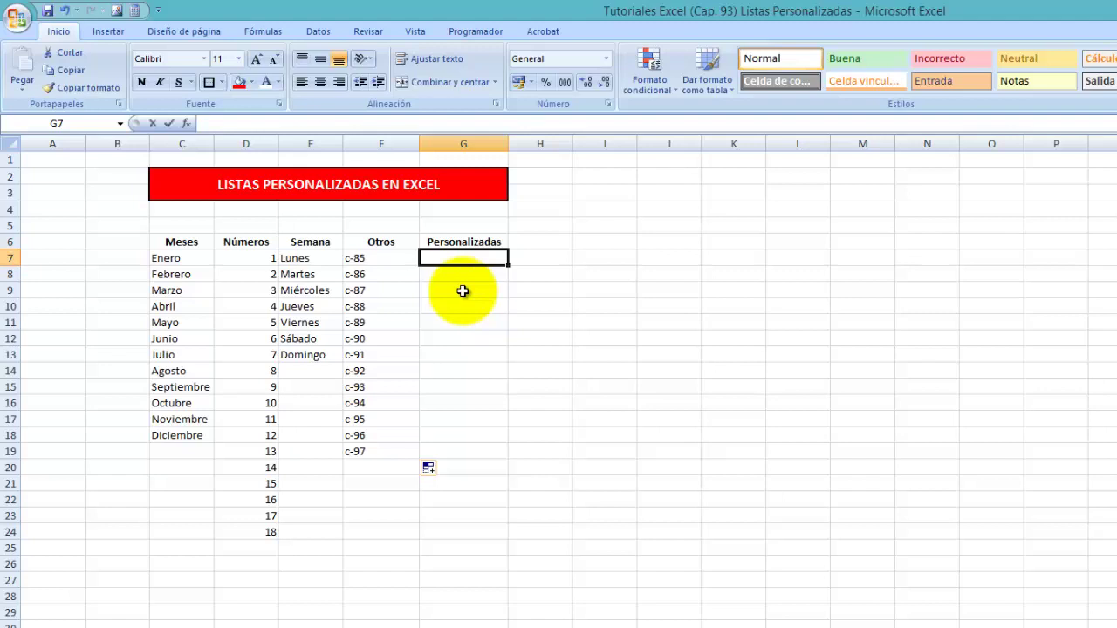
# Type Lápiz, Bolígrafo, Cuaderno and Compás down cells G7 to G10
pyautogui.write('Lápiz')
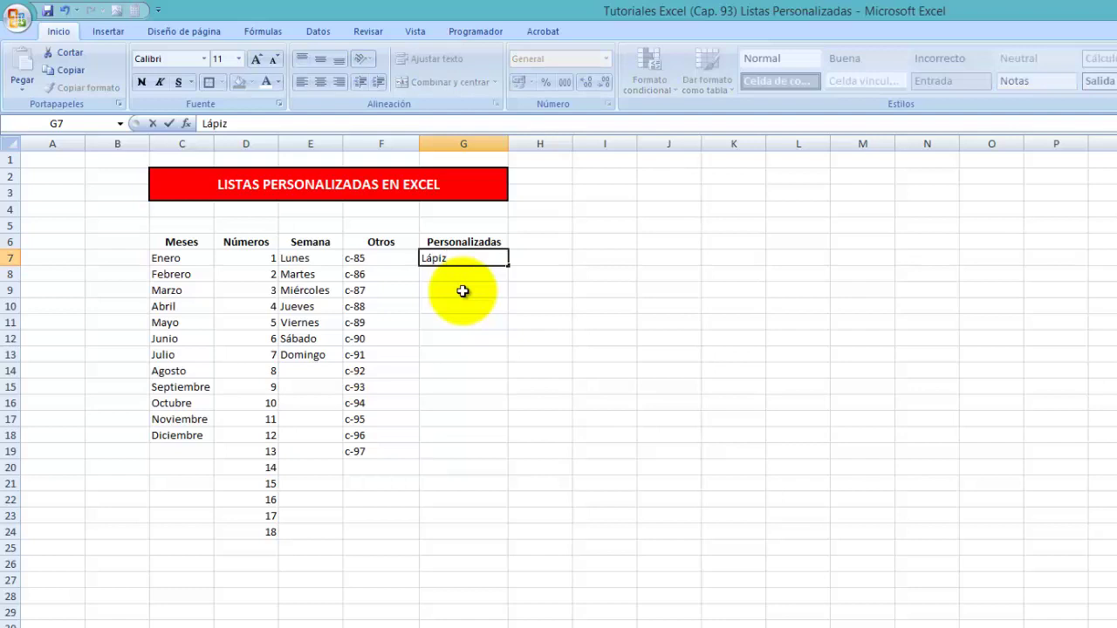
pyautogui.press('Return')
pyautogui.write('B')
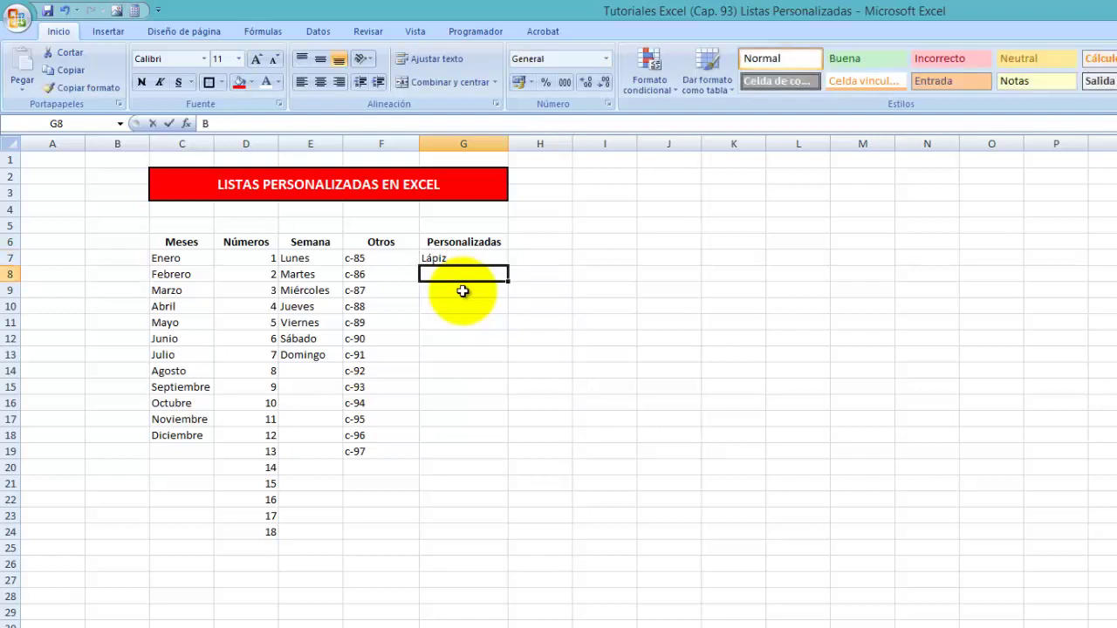
pyautogui.write('olígrafo')
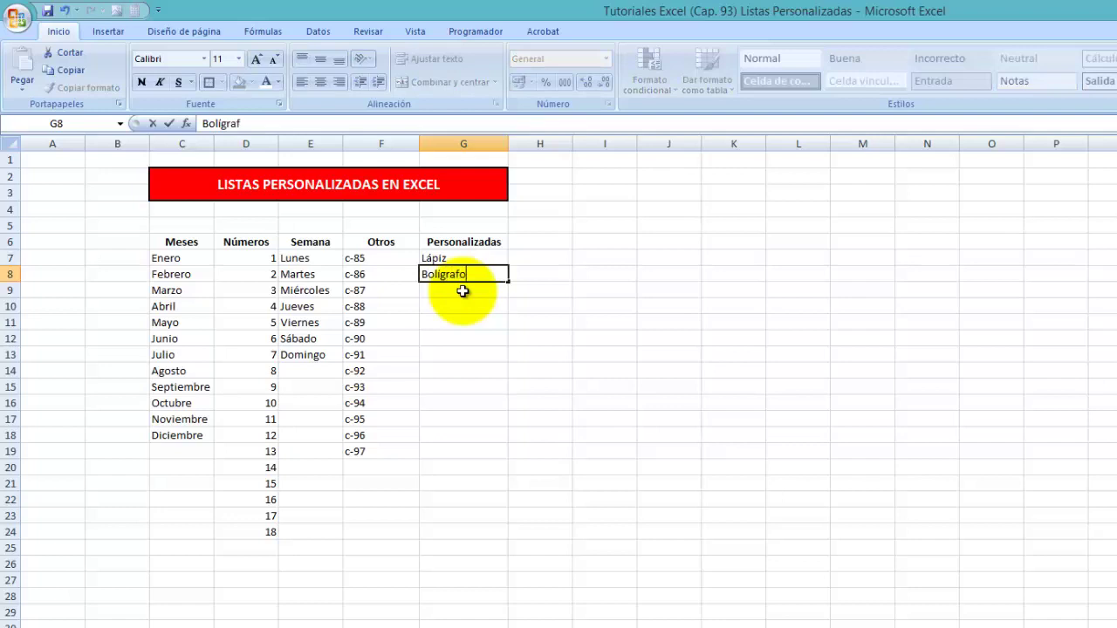
pyautogui.press('Return')
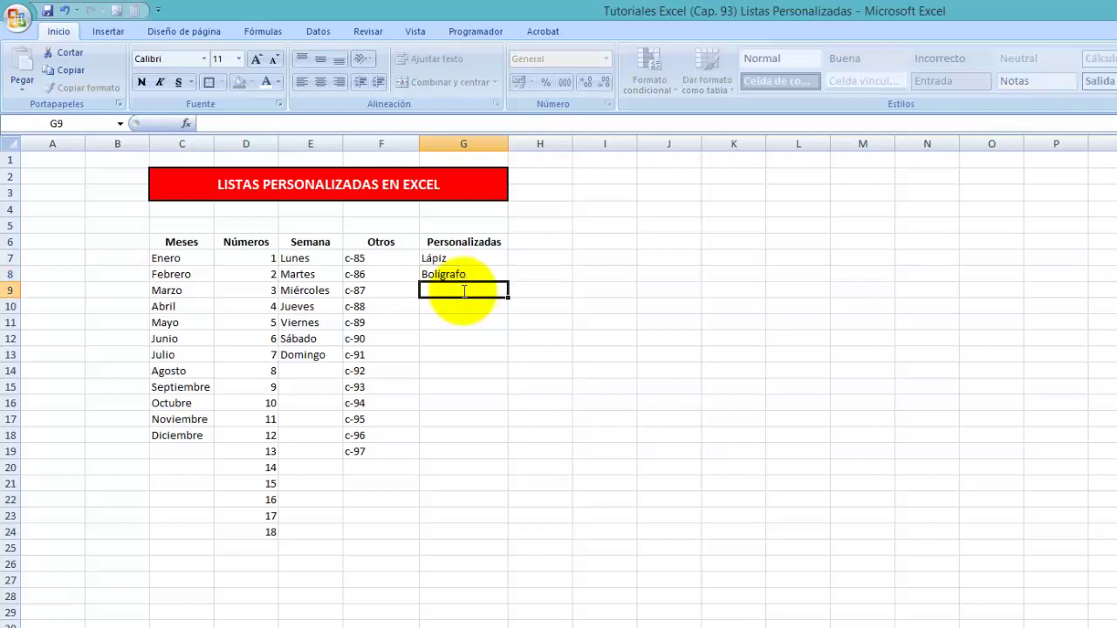
pyautogui.write('Cuaderno')
pyautogui.press('Return')
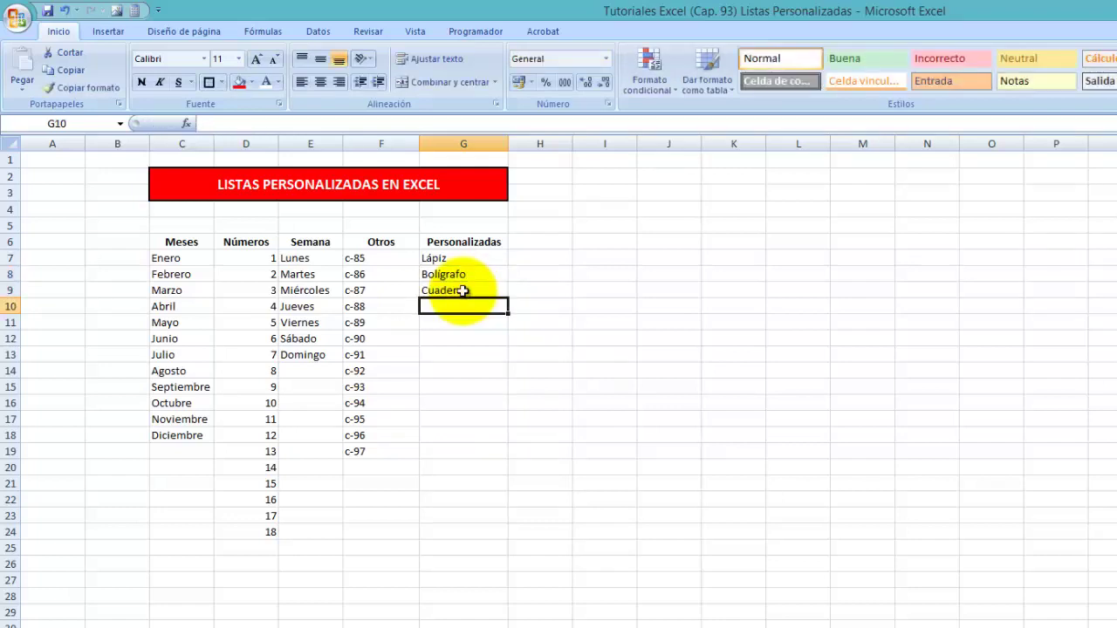
pyautogui.write('Compás')
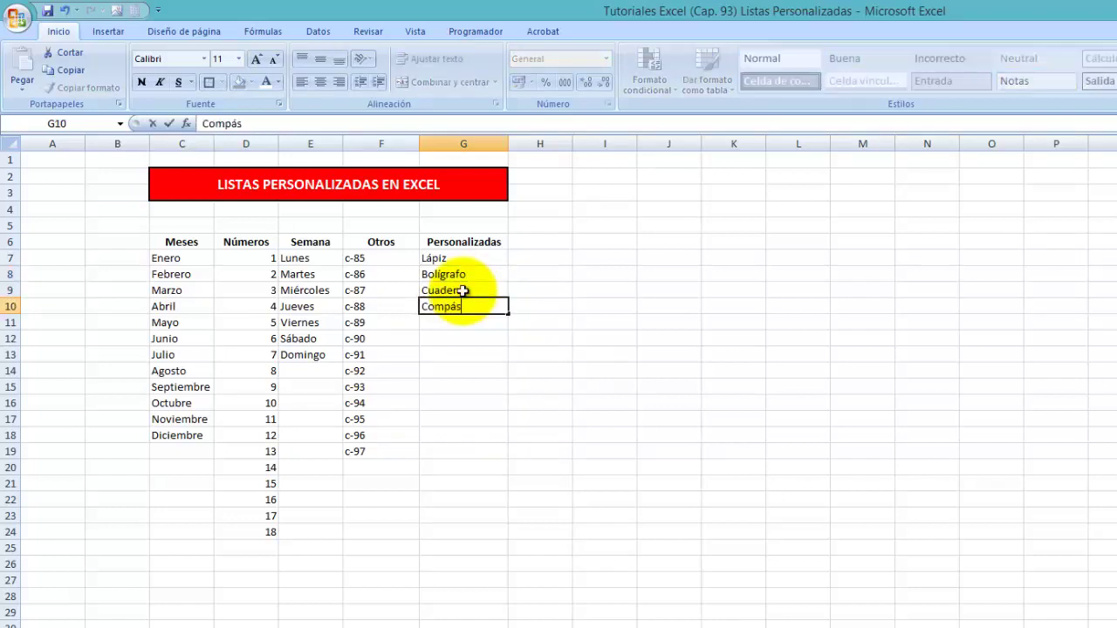
pyautogui.click(533, 322)
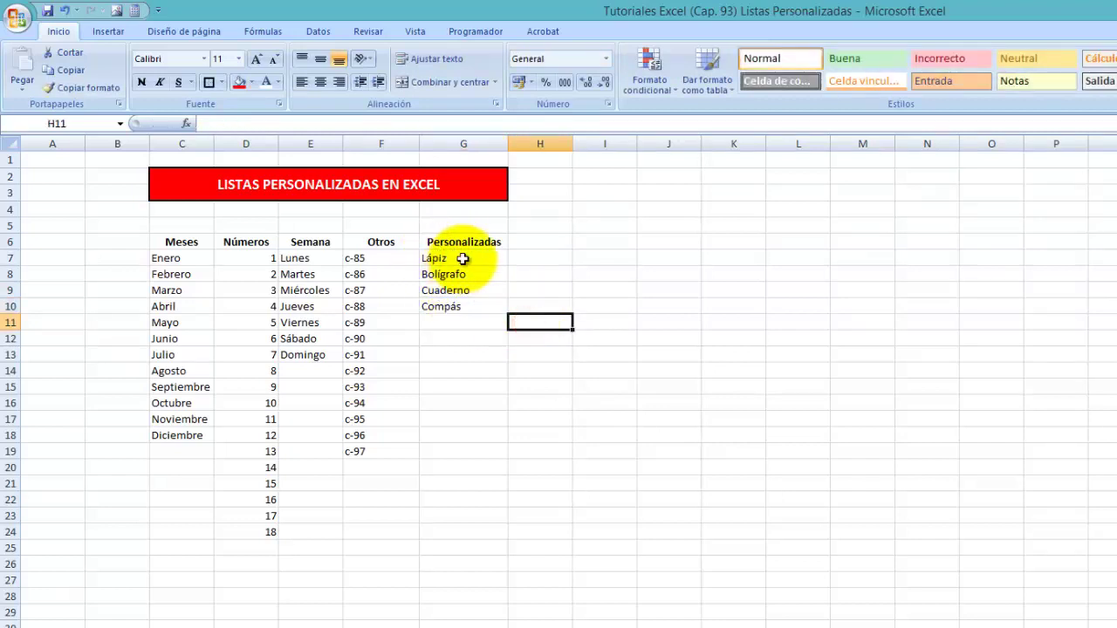
pyautogui.click(585, 257)
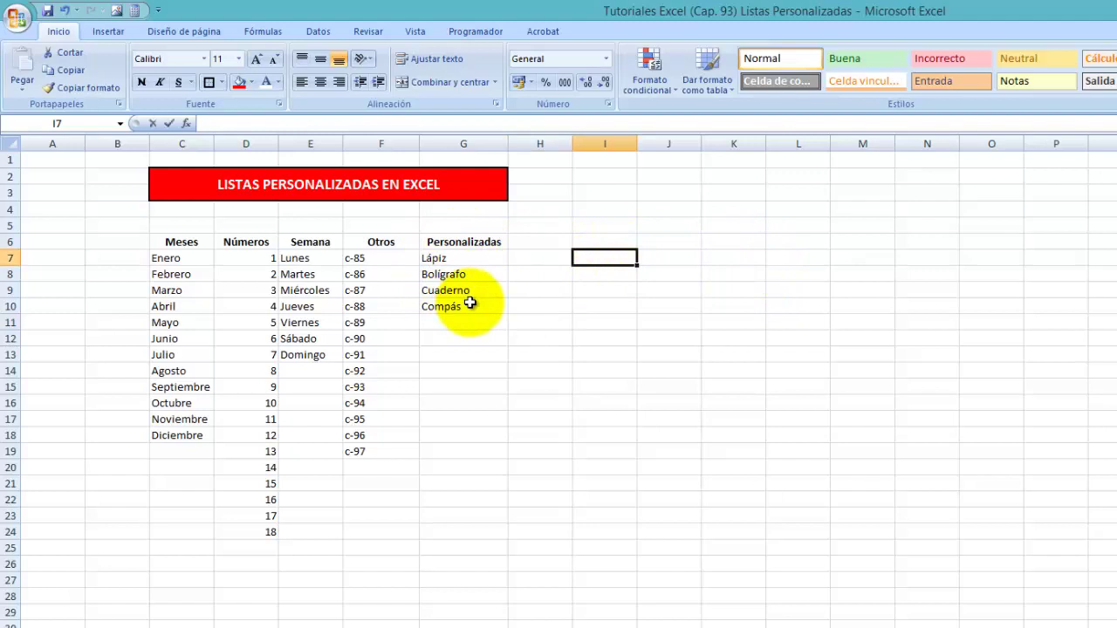
pyautogui.write('Lápiz')
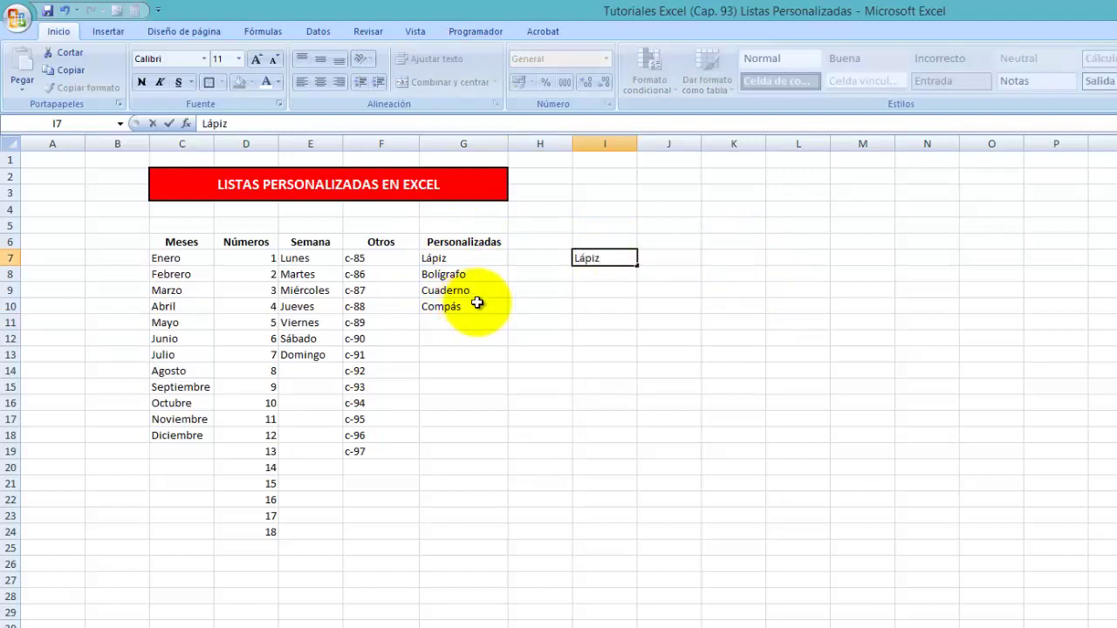
pyautogui.click(582, 301)
pyautogui.click(606, 258)
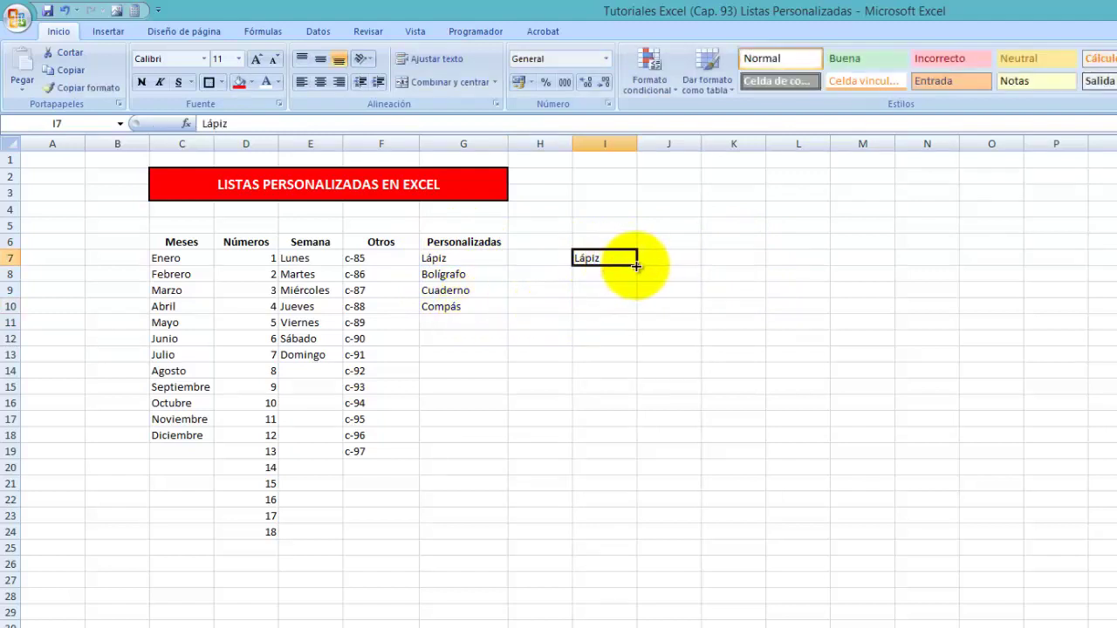
pyautogui.moveTo(637, 265); pyautogui.dragTo(638, 428)
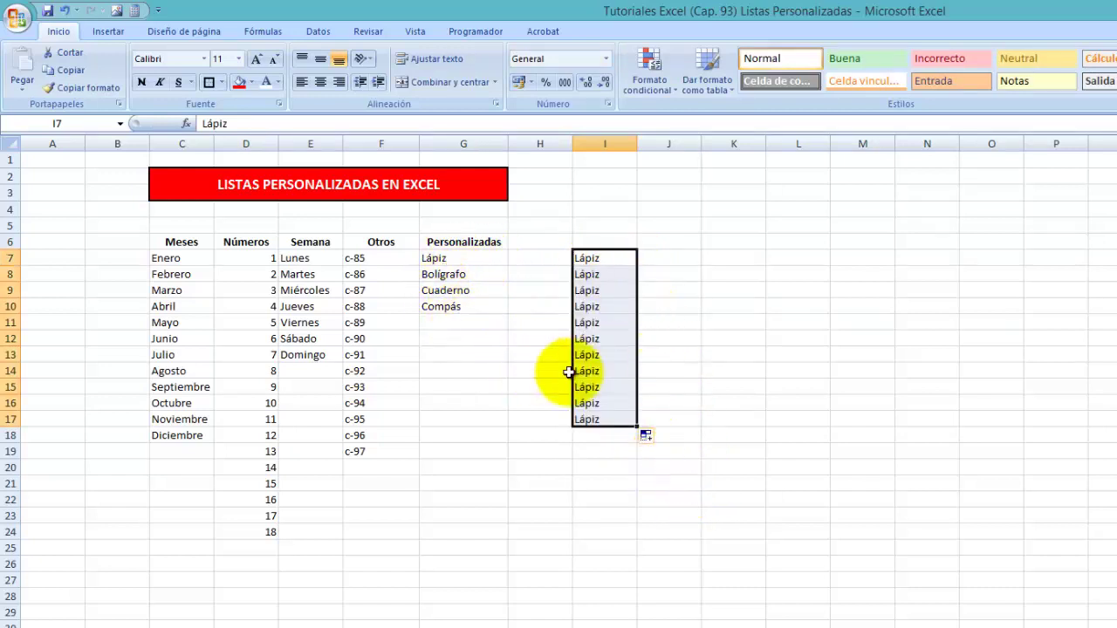
pyautogui.hotkey('ctrl', 'z')
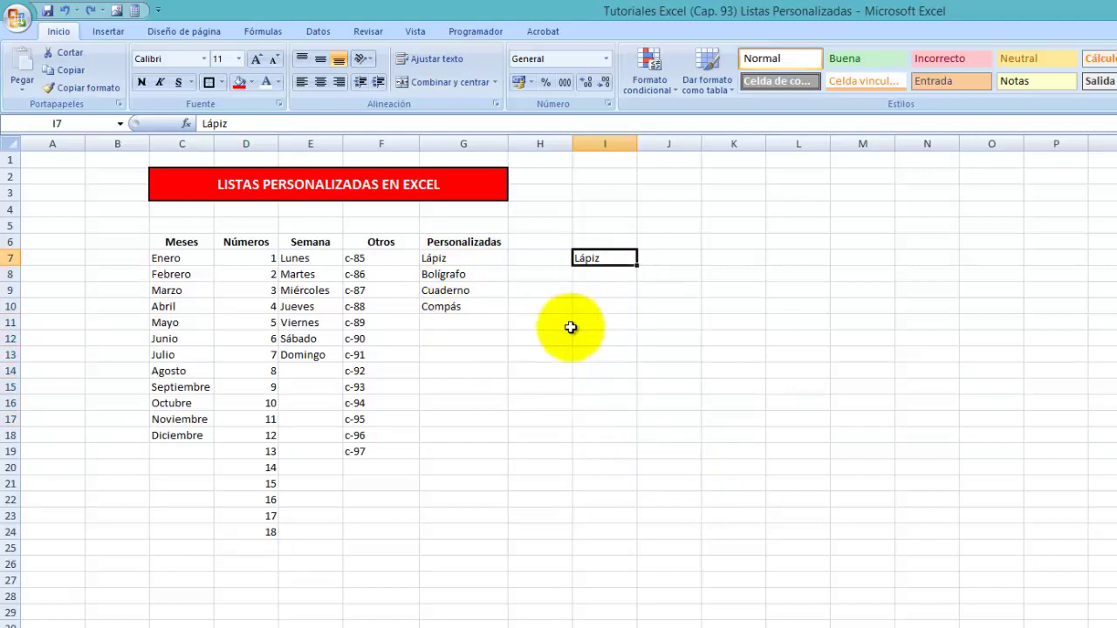
pyautogui.hotkey('ctrl', 'z')
pyautogui.click(563, 323)
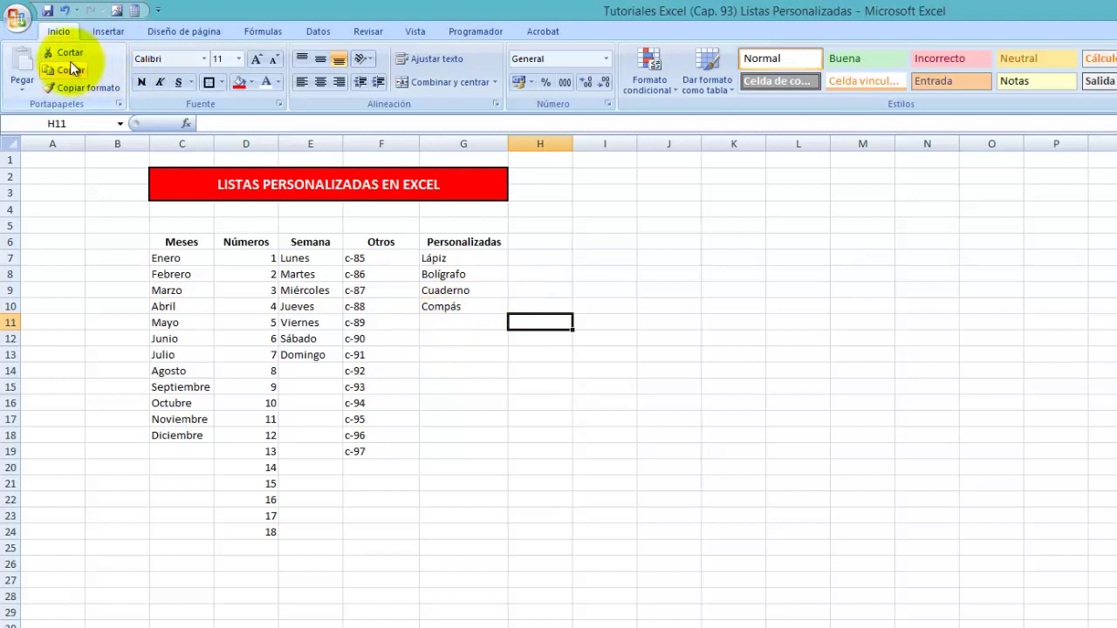
# Open Opciones de Excel and its Modificar listas personalizadas editor
pyautogui.click(18, 20)
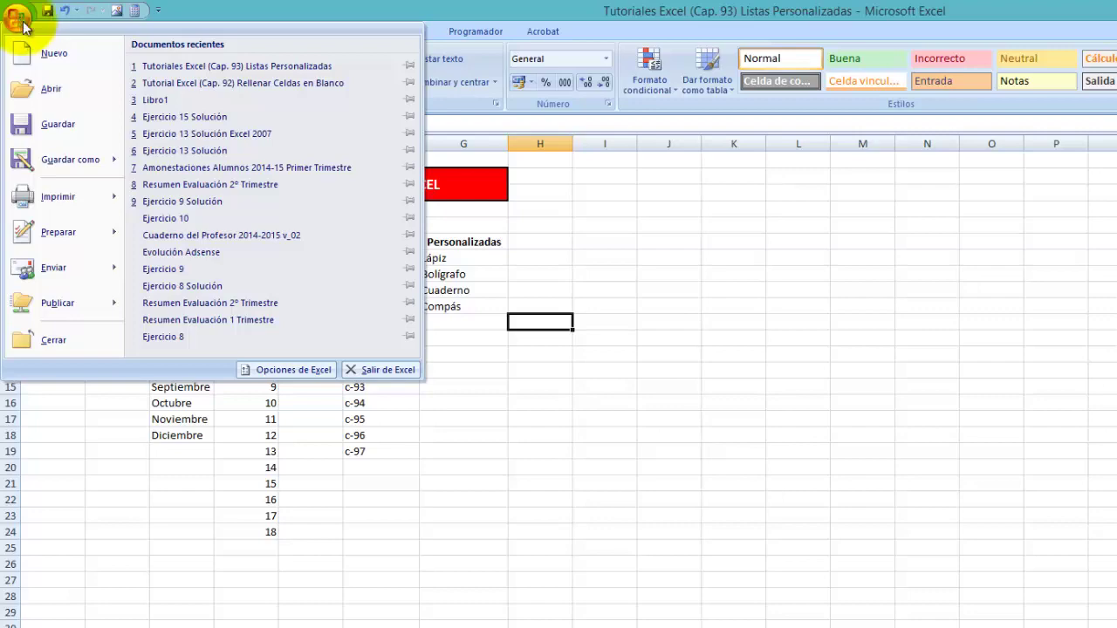
pyautogui.click(299, 370)
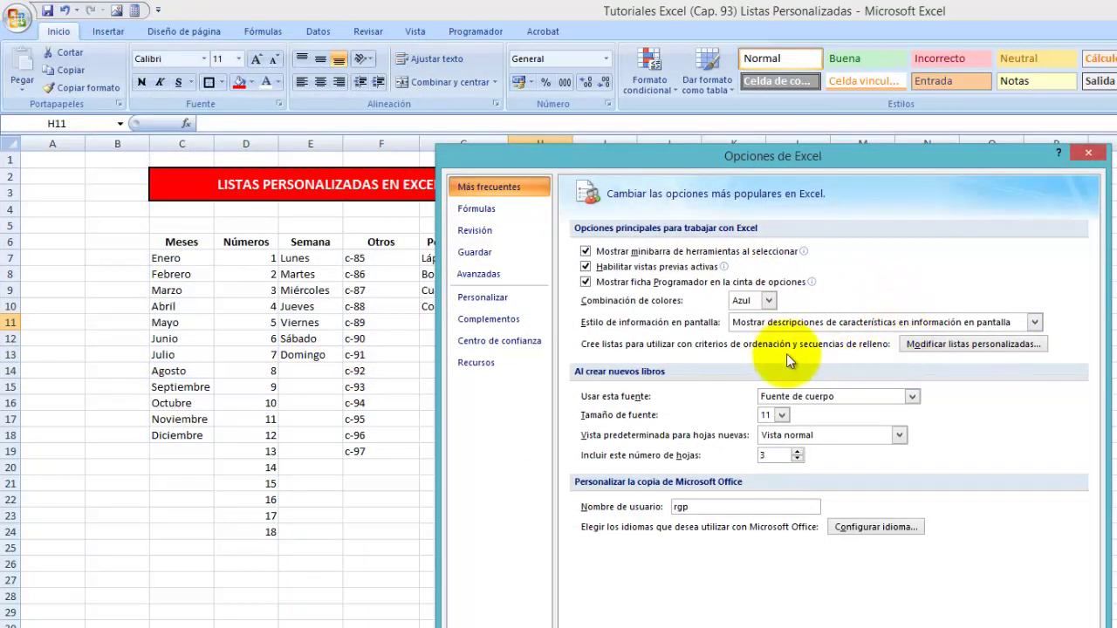
pyautogui.click(974, 348)
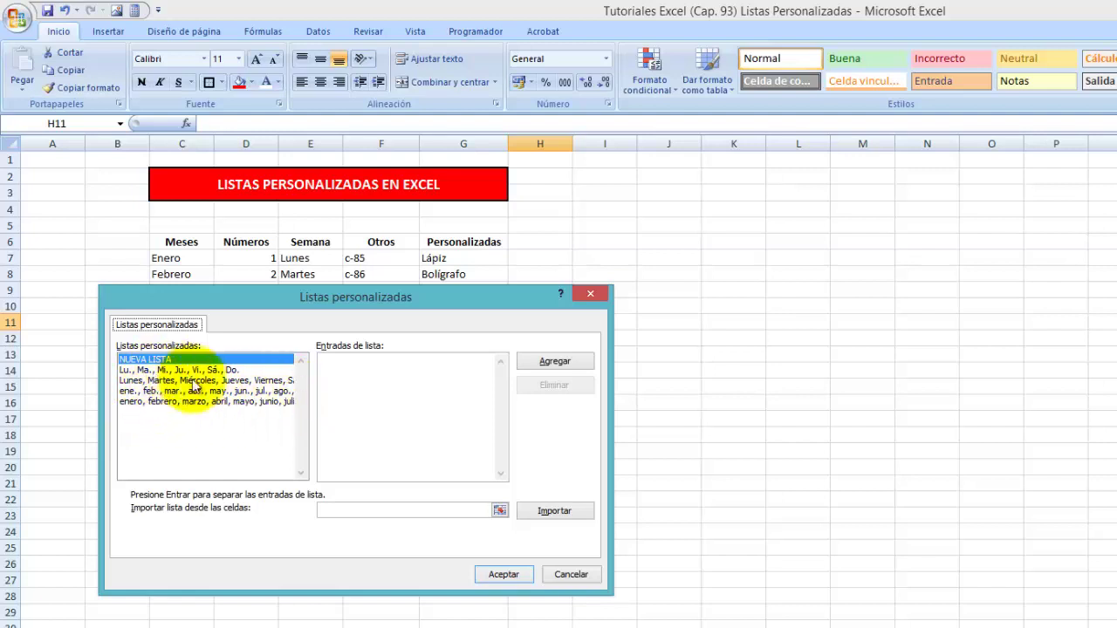
# Choose NUEVA LISTA, pick G7 as the import source, and edit the reference to G7:G10
pyautogui.click(345, 369)
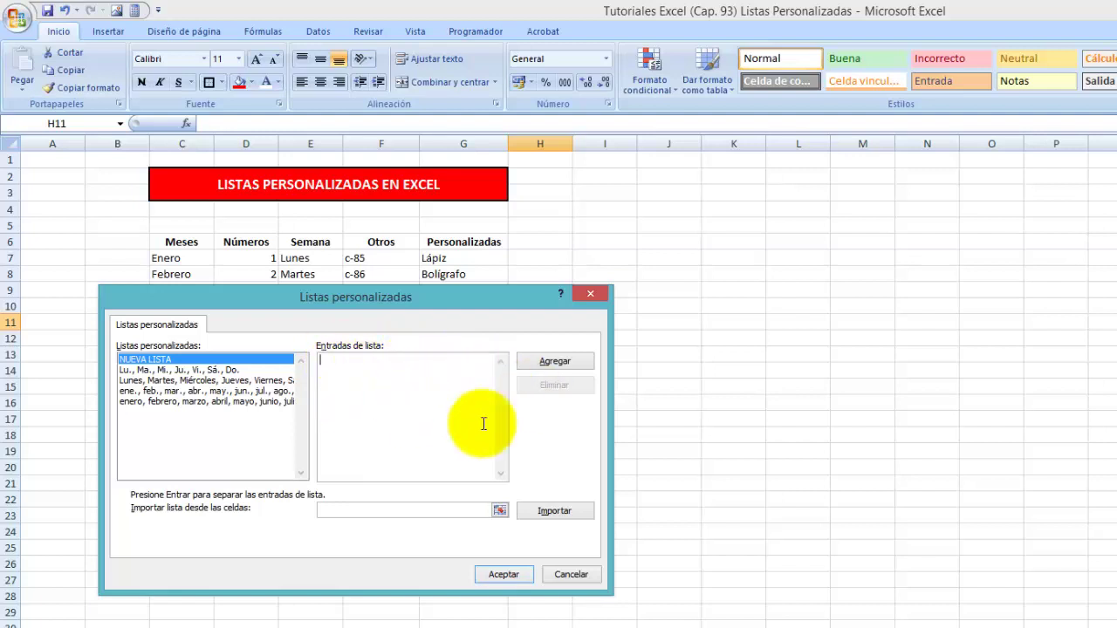
pyautogui.moveTo(447, 306); pyautogui.dragTo(434, 381)
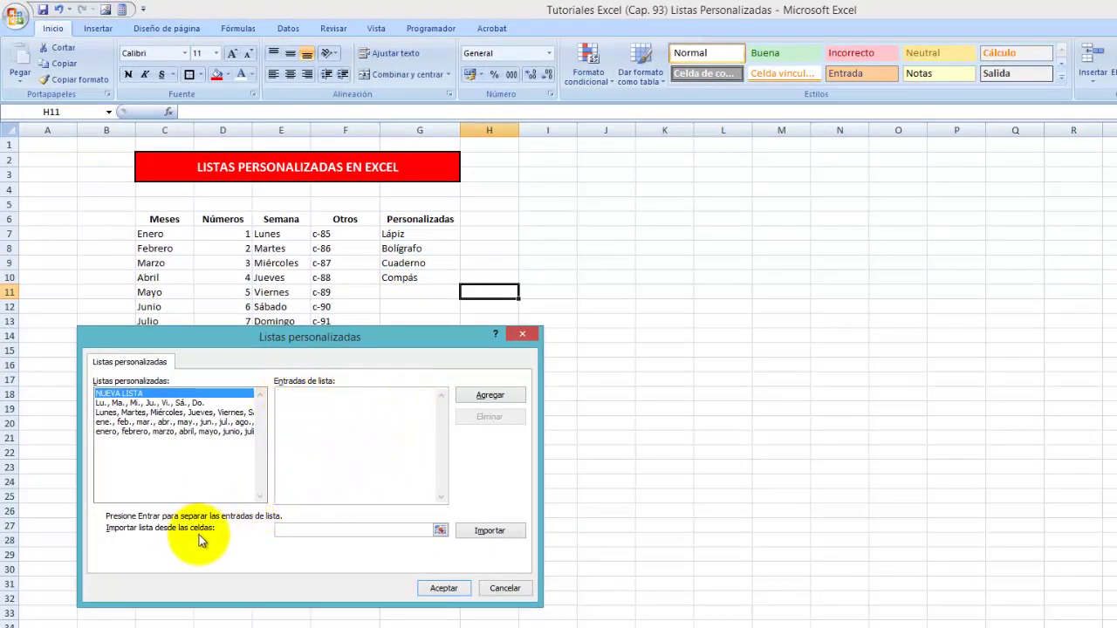
pyautogui.click(317, 528)
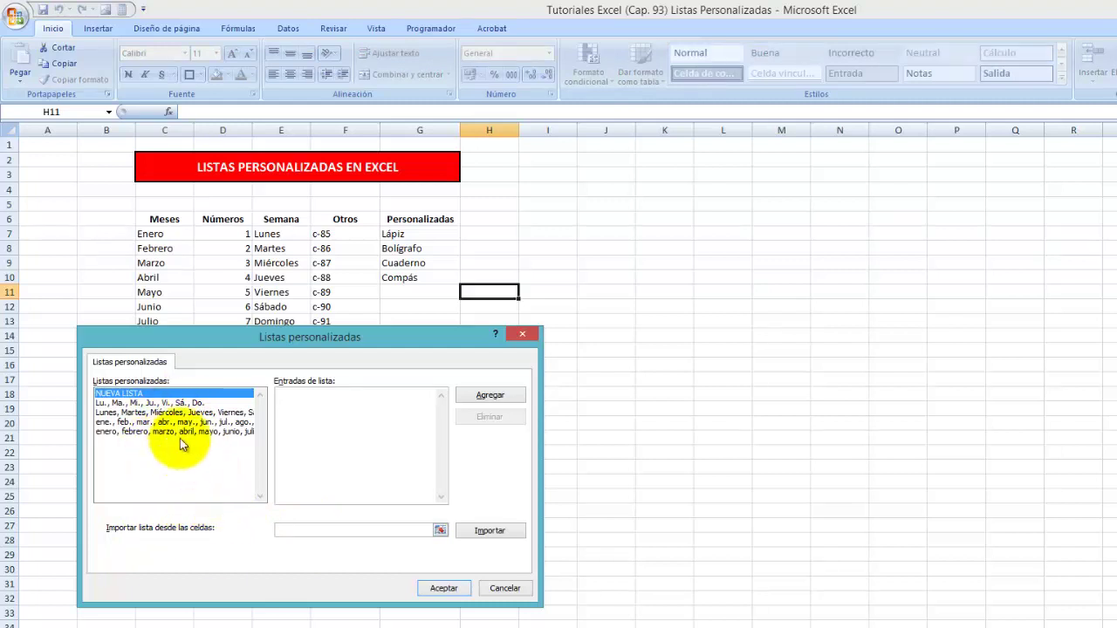
pyautogui.click(399, 235)
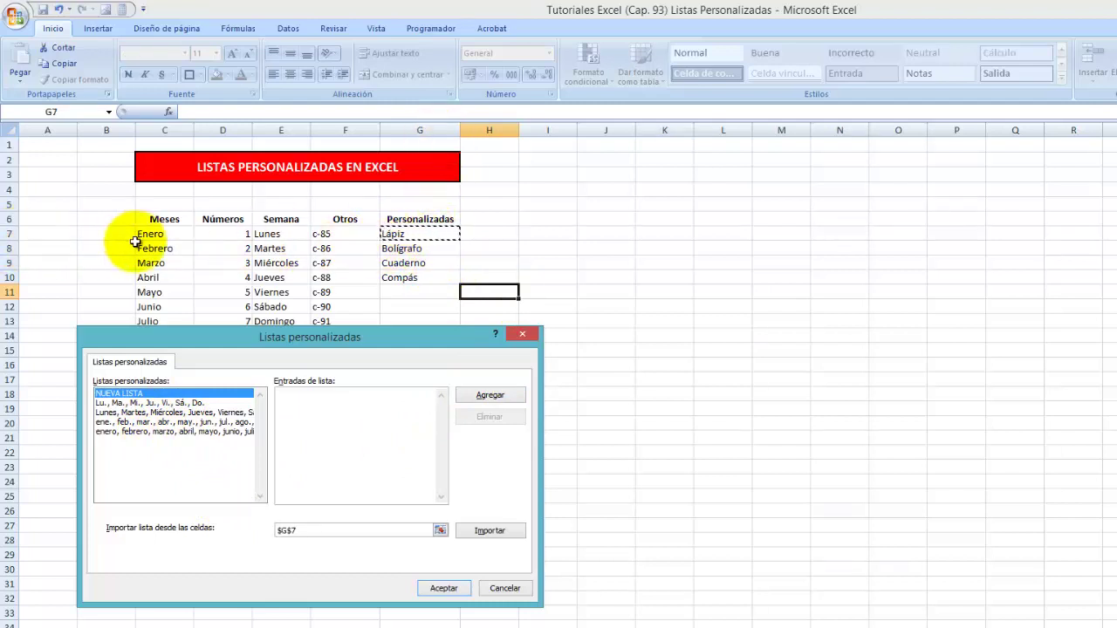
pyautogui.click(284, 530)
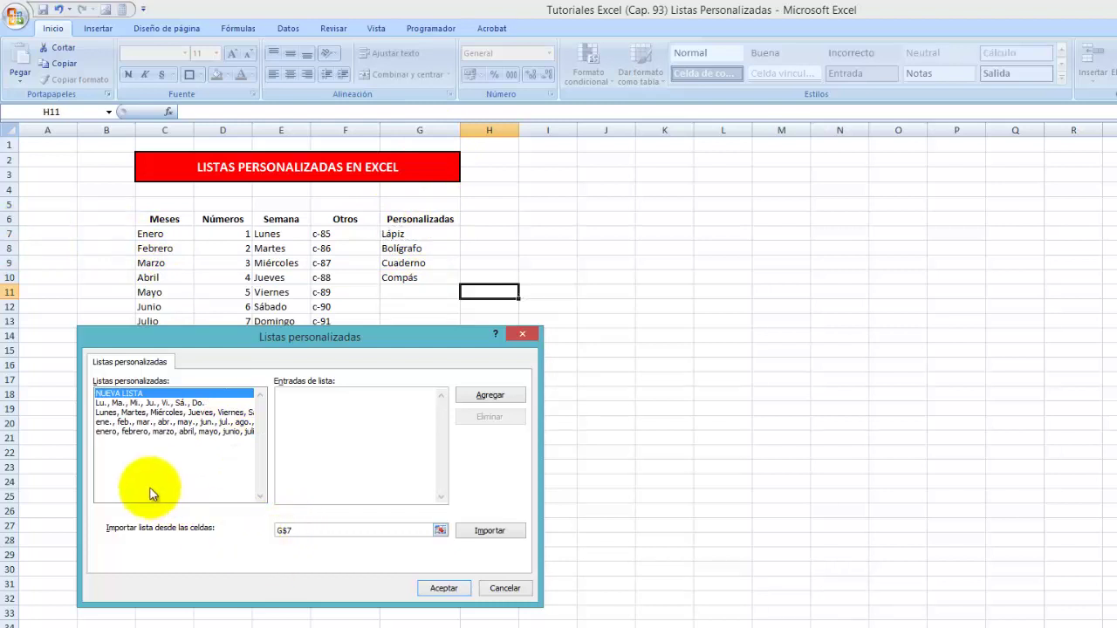
pyautogui.press('BackSpace')
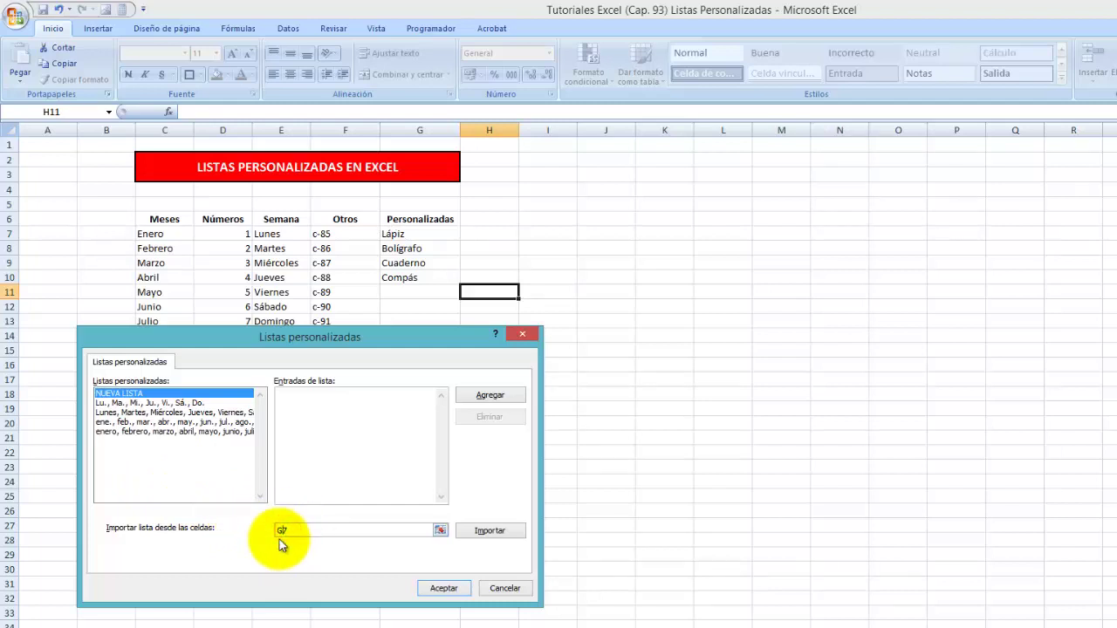
pyautogui.click(298, 529)
pyautogui.press('BackSpace')
pyautogui.write(':G10')
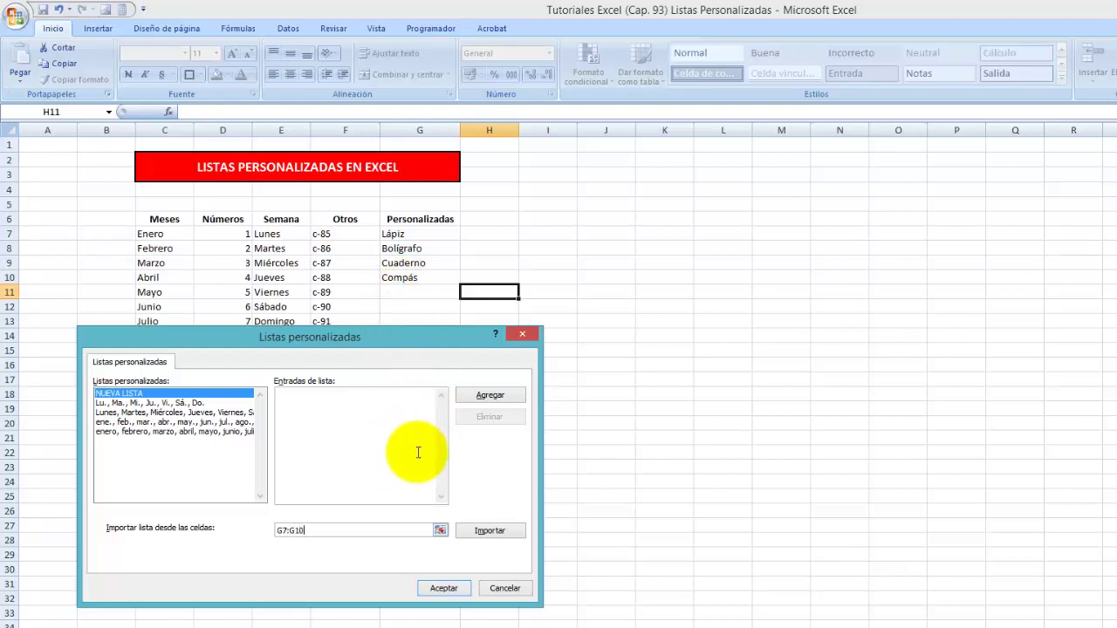
# Import G7:G10, add it as a custom list, and close both dialogs with Aceptar
pyautogui.click(503, 534)
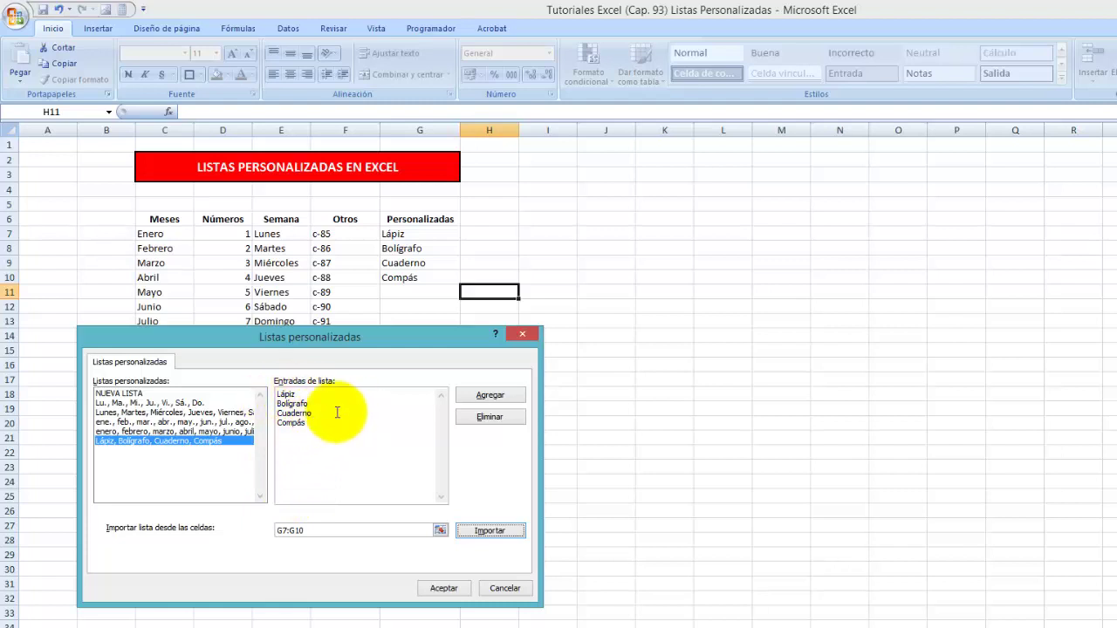
pyautogui.click(498, 399)
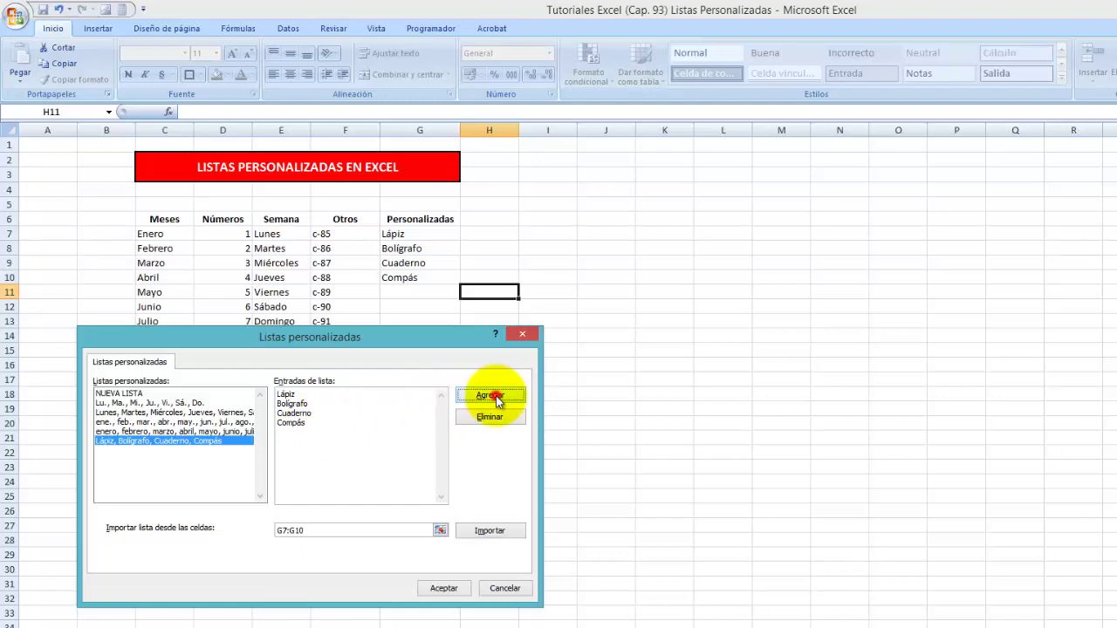
pyautogui.click(444, 590)
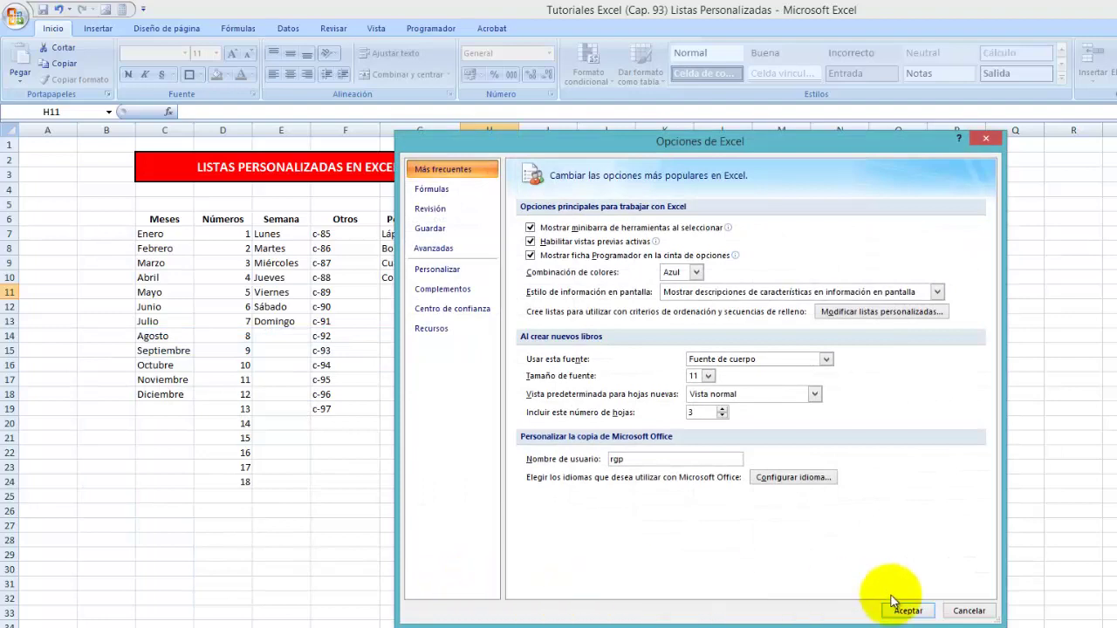
pyautogui.click(908, 610)
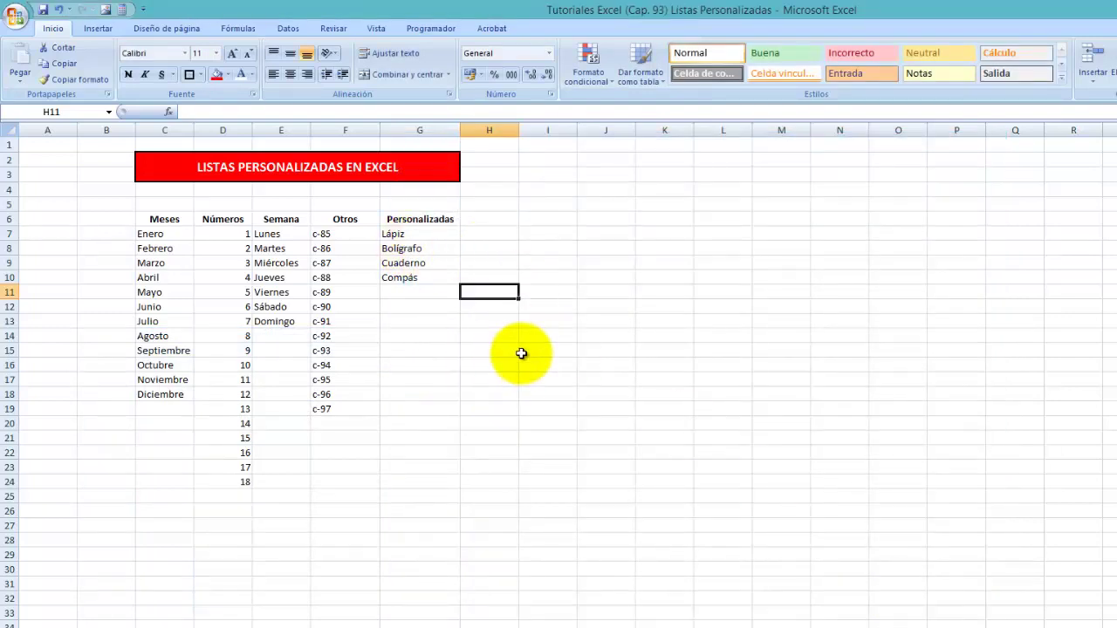
# Enter Lápiz in I7 and fill it down to I22, cycling Lápiz, Bolígrafo, Cuaderno, Compás
pyautogui.click(528, 234)
pyautogui.write('Lápiz')
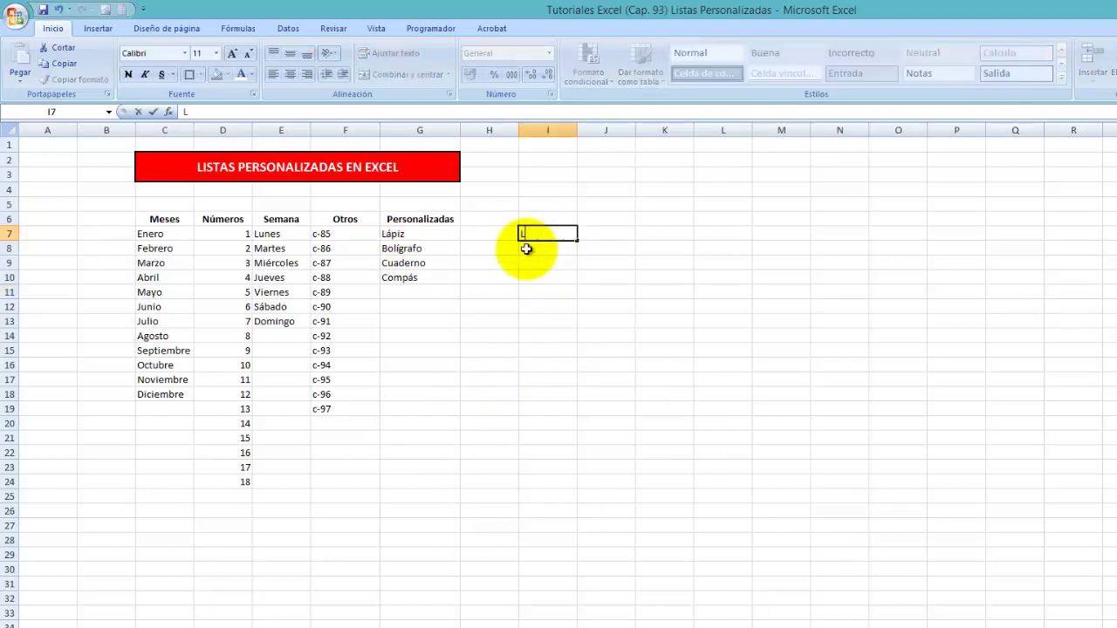
pyautogui.click(568, 276)
pyautogui.click(571, 233)
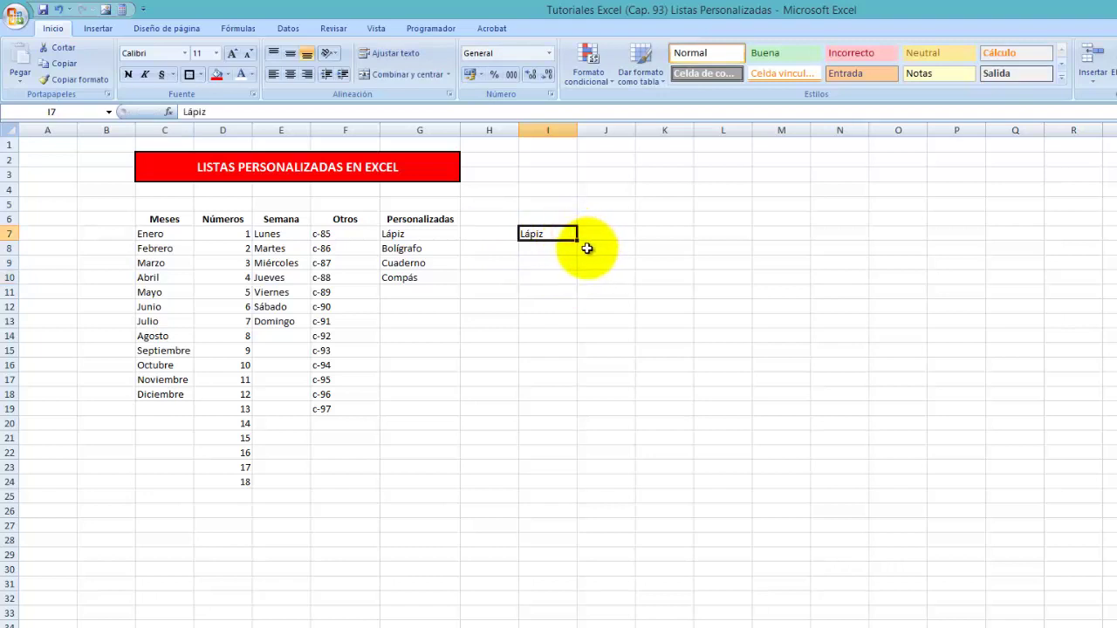
pyautogui.moveTo(577, 240); pyautogui.dragTo(559, 457)
pyautogui.click(489, 512)
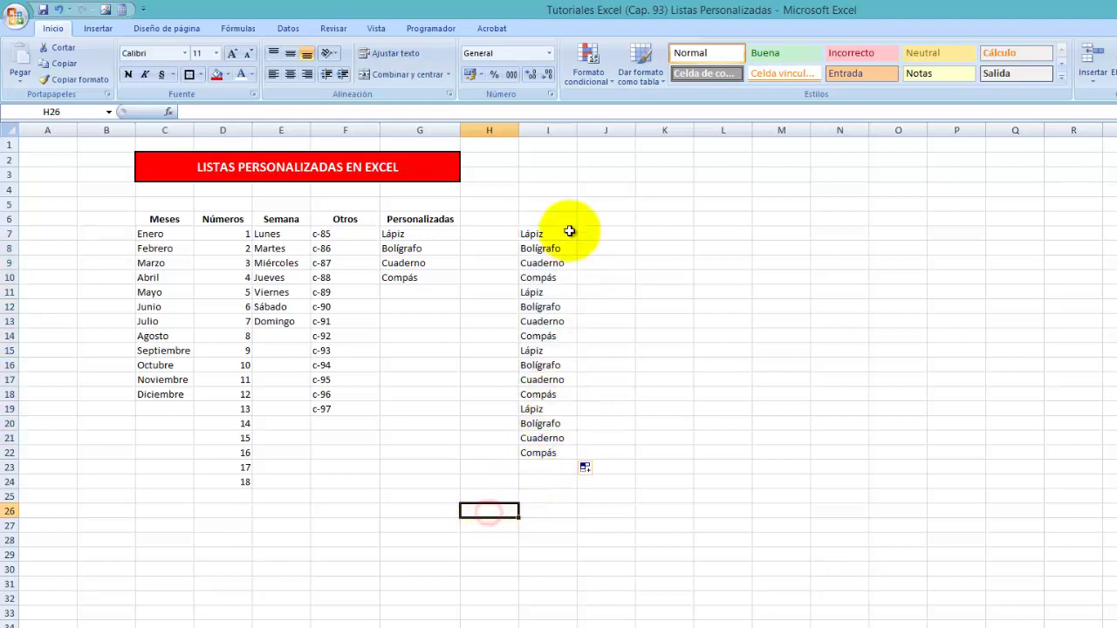
pyautogui.click(548, 129)
# Delete column I and enter Lápiz in cell H8
pyautogui.rightClick(548, 129)
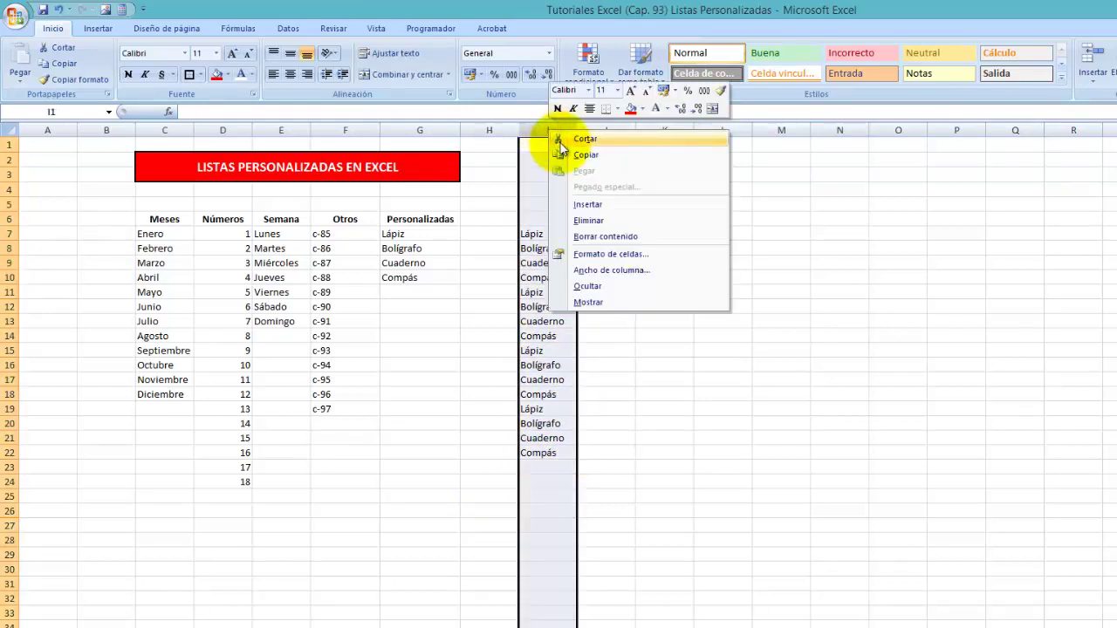
pyautogui.click(576, 219)
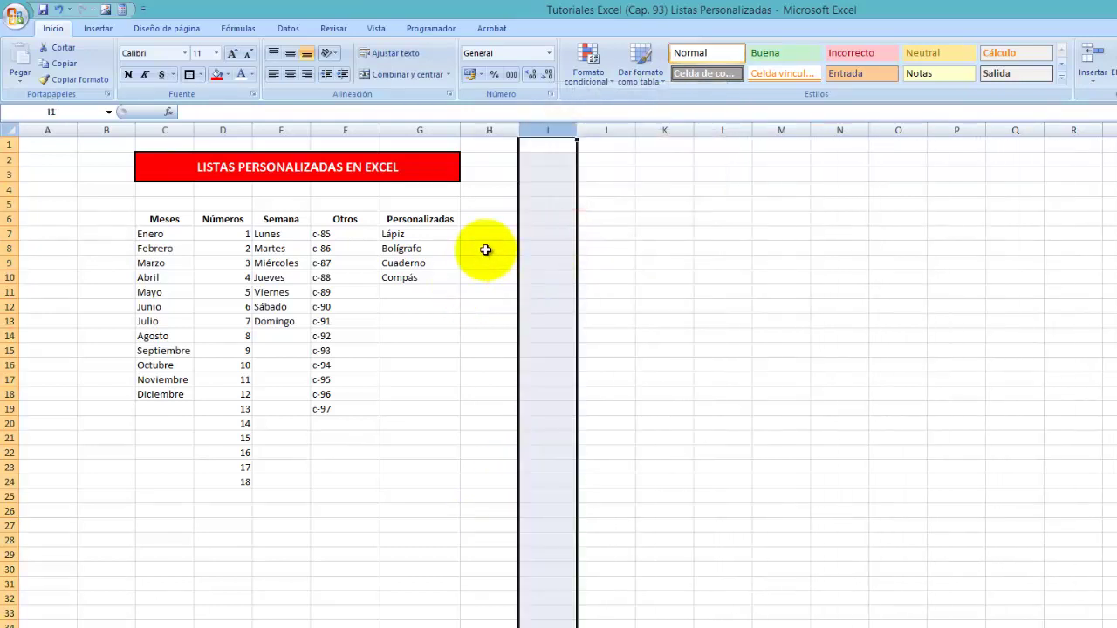
pyautogui.click(488, 249)
pyautogui.write('Lápiz')
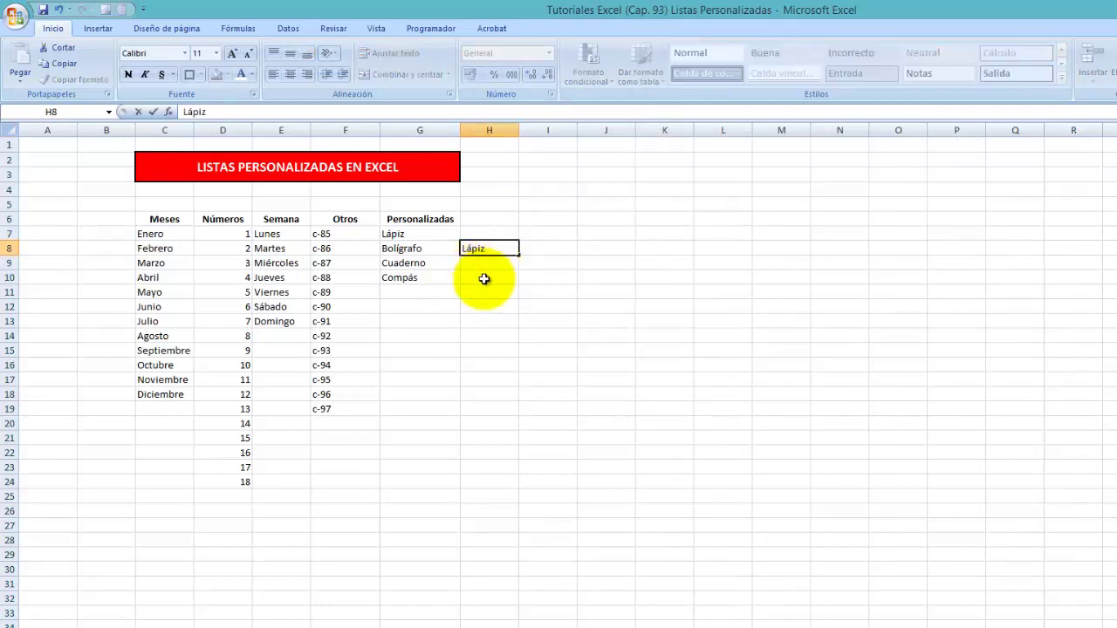
pyautogui.click(485, 277)
# Fill the list from H8 across to K8, then clear H8:K8 again
pyautogui.click(496, 248)
pyautogui.moveTo(518, 253); pyautogui.dragTo(662, 267)
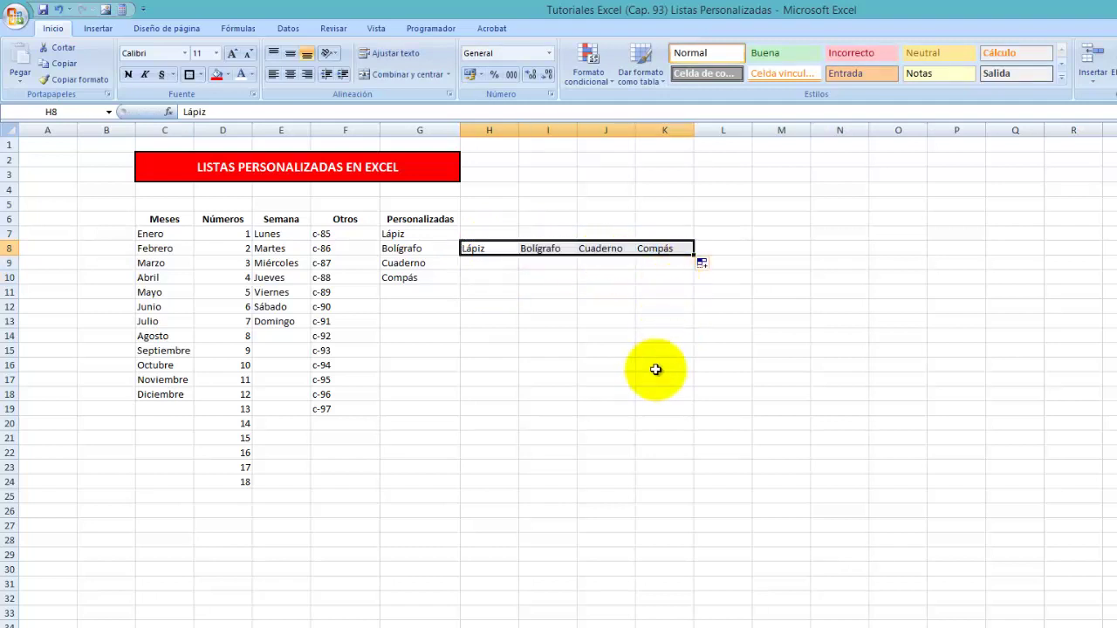
pyautogui.click(487, 249)
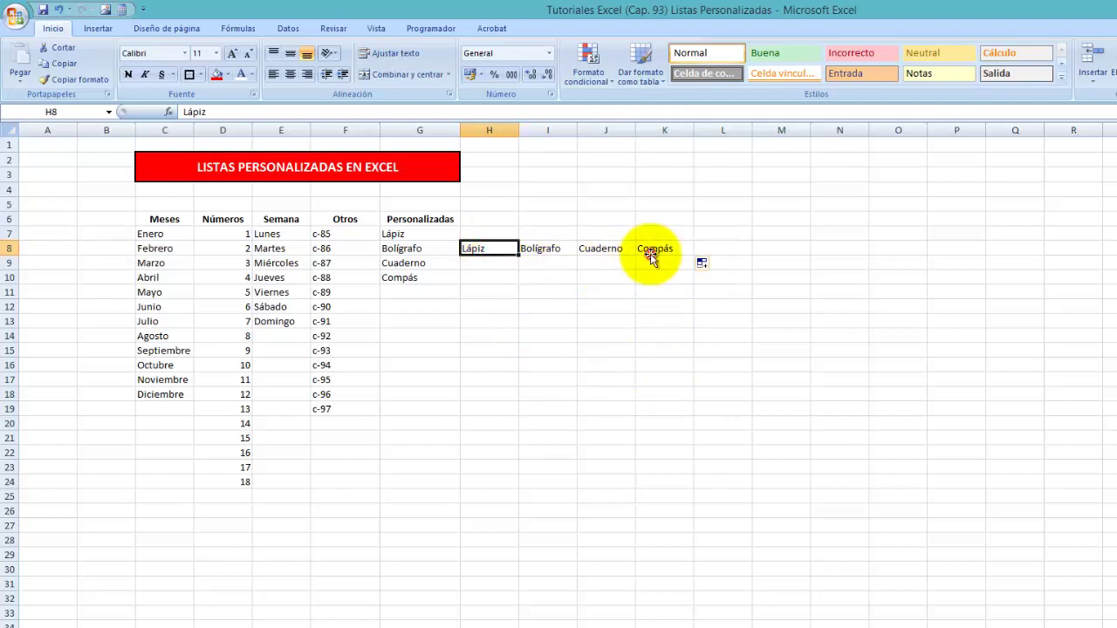
pyautogui.keyDown('shift'); pyautogui.click(650, 257); pyautogui.keyUp('shift')
pyautogui.press('Delete')
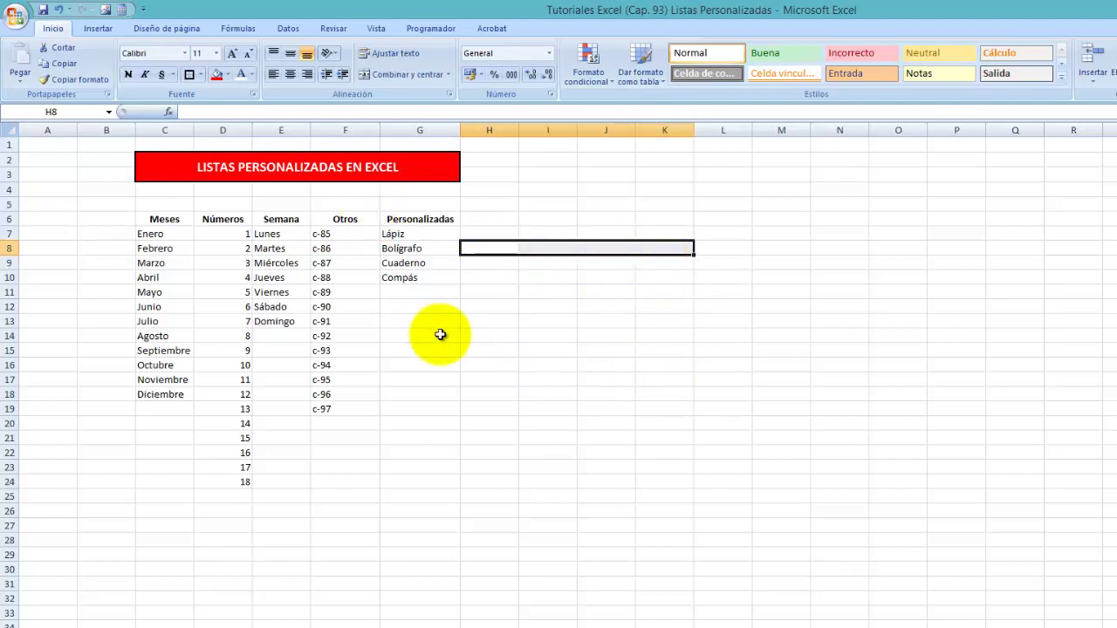
pyautogui.moveTo(462, 321); pyautogui.dragTo(460, 307)
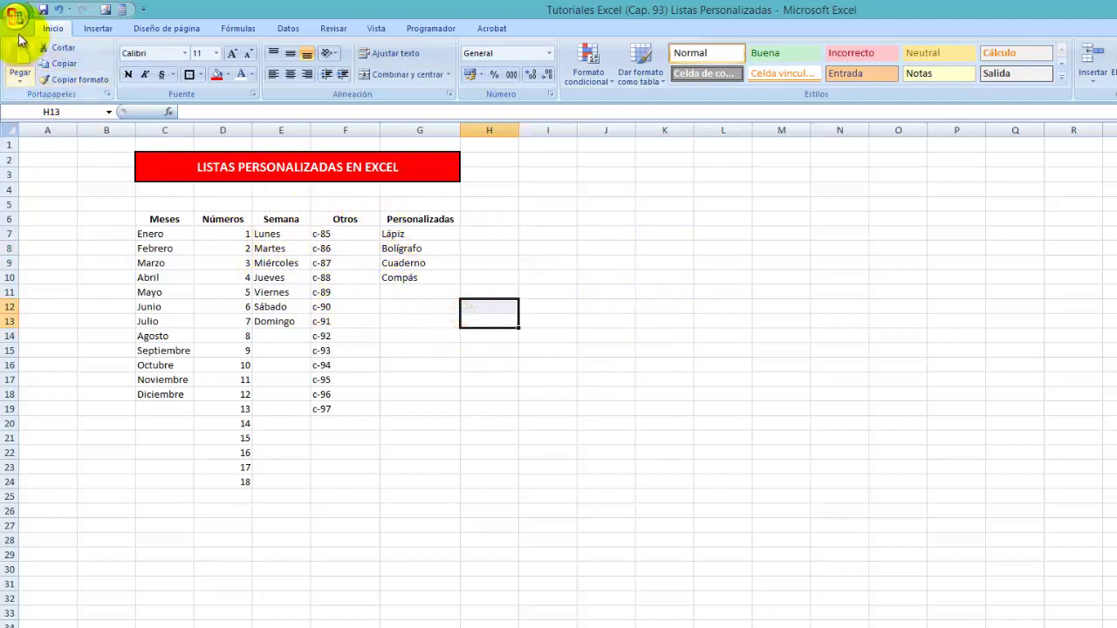
# In Excel Options' custom lists, remove Compás from the Lápiz, Bolígrafo, Cuaderno, Compás list
pyautogui.click(17, 17)
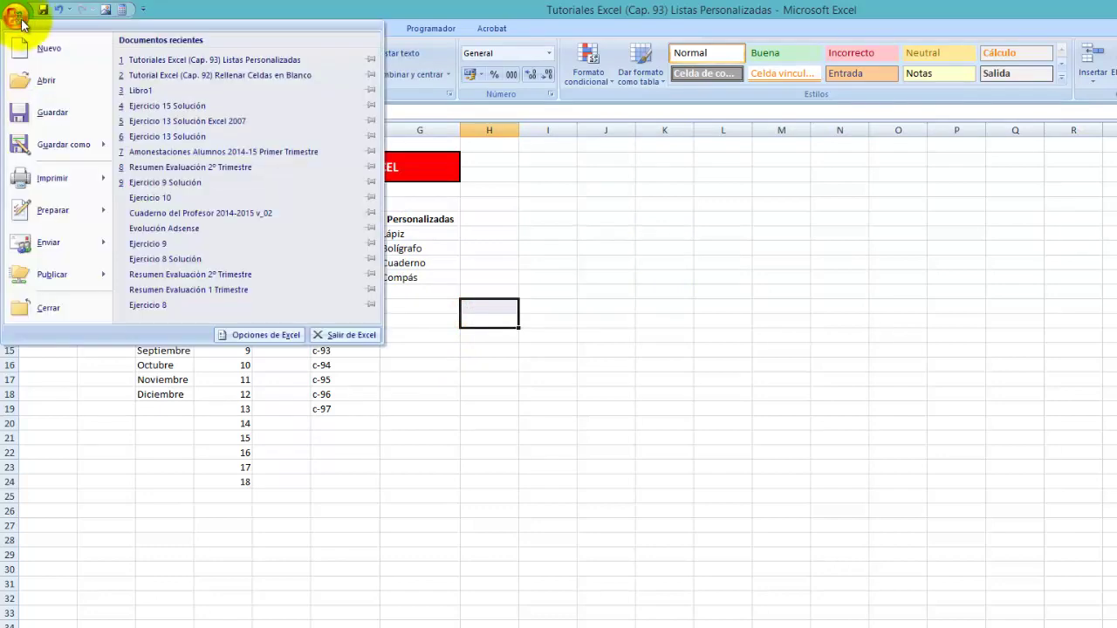
pyautogui.click(253, 334)
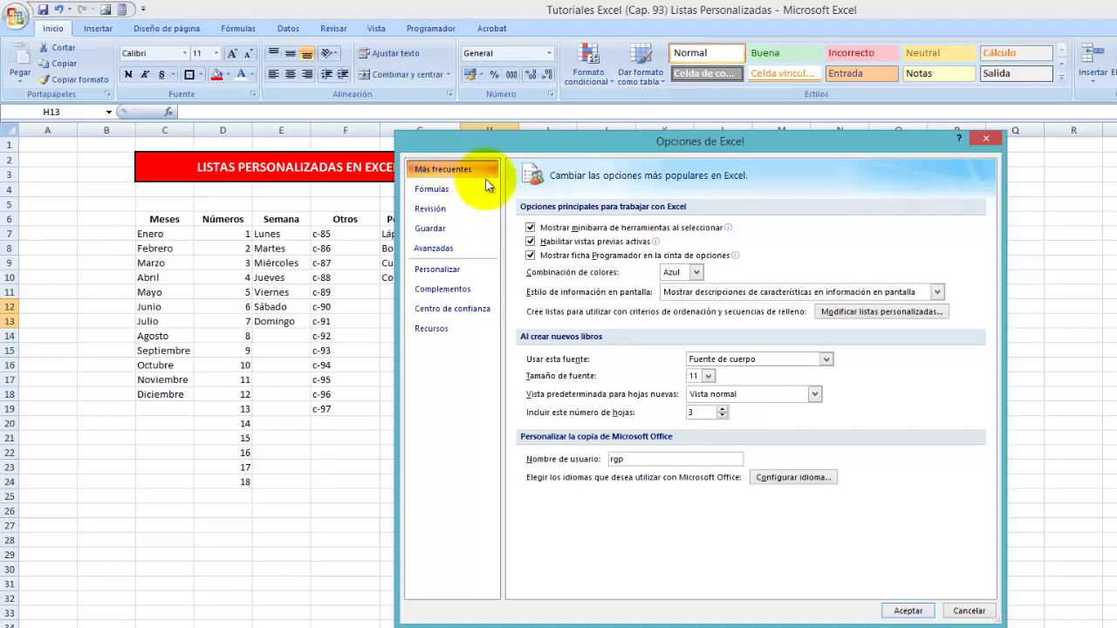
pyautogui.click(912, 314)
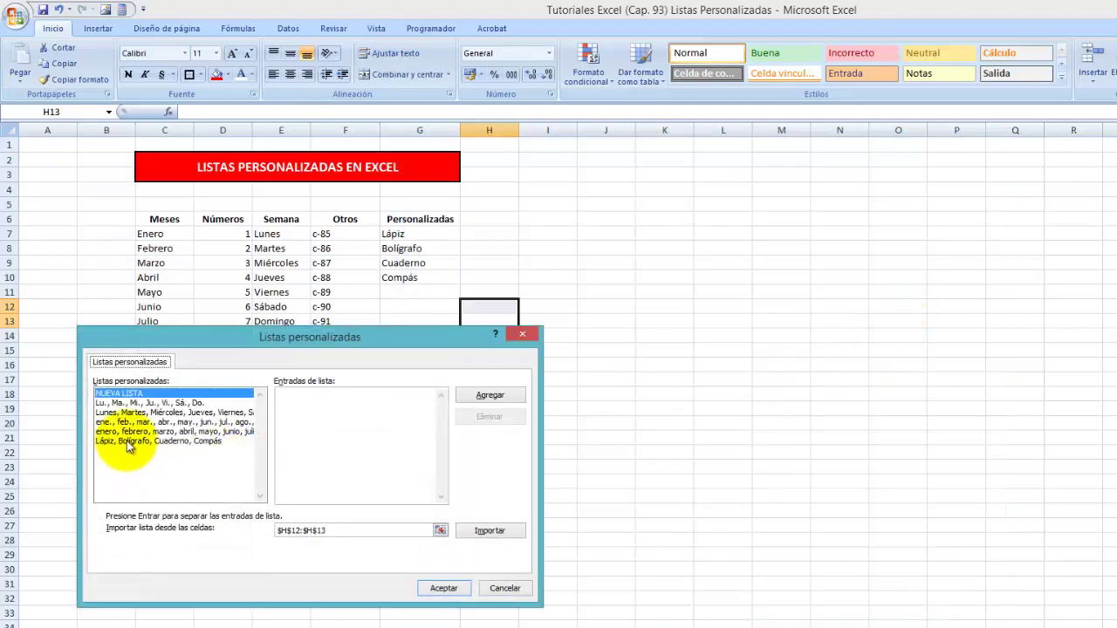
pyautogui.click(128, 443)
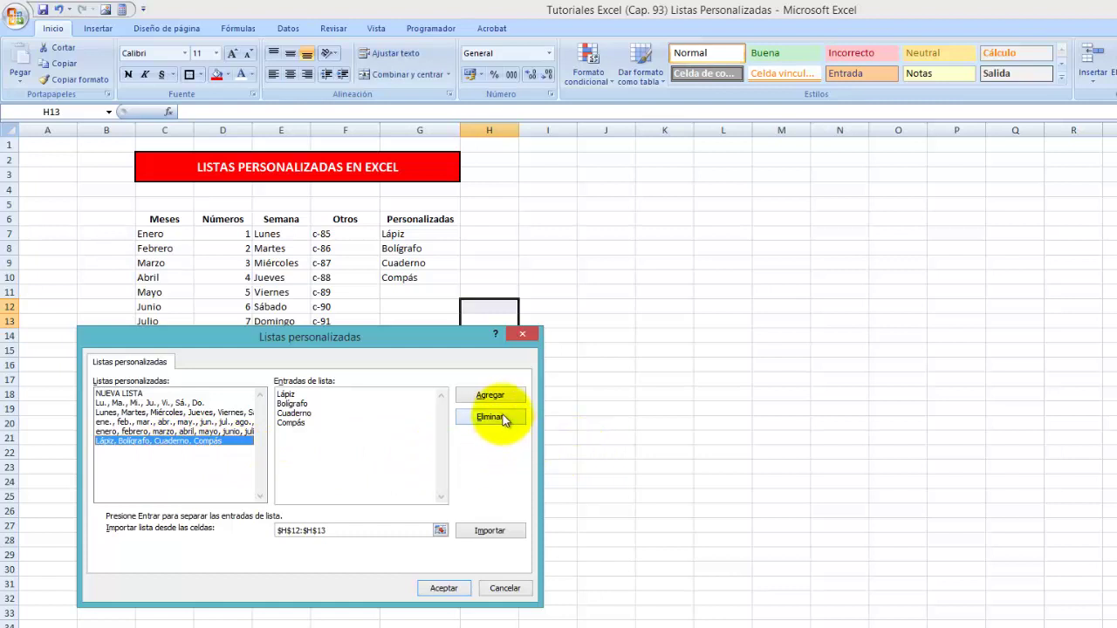
pyautogui.click(307, 423)
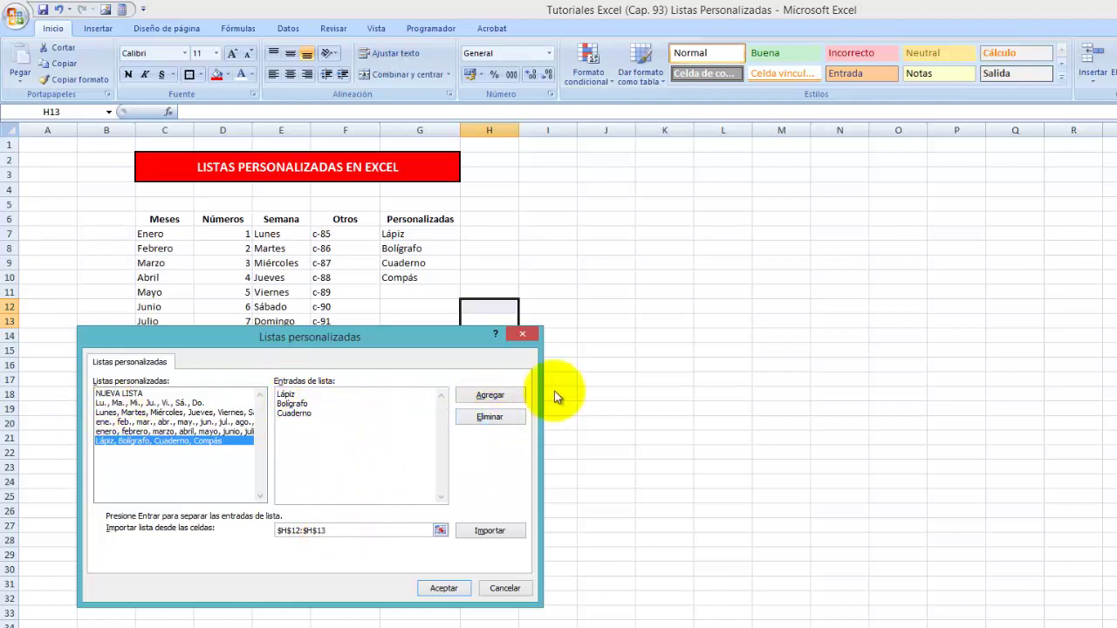
pyautogui.click(491, 397)
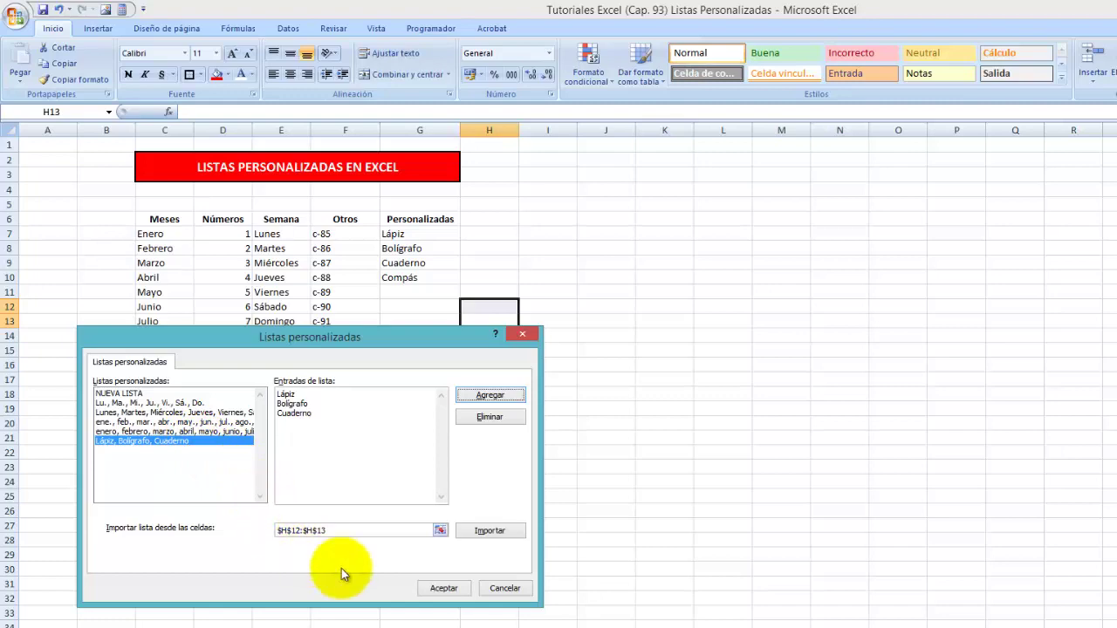
pyautogui.click(442, 589)
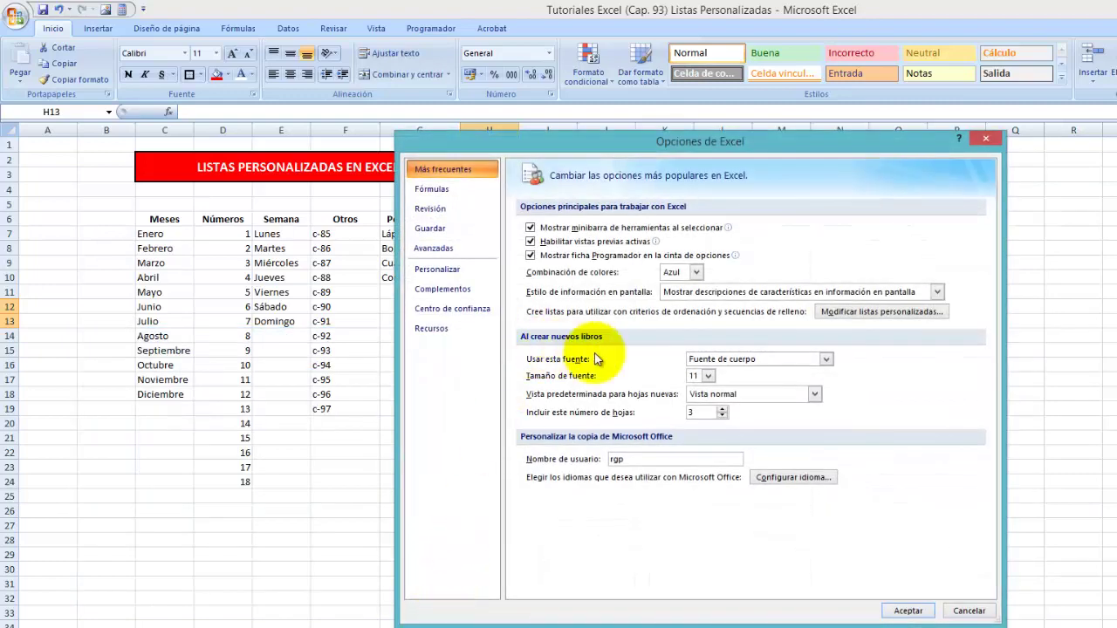
pyautogui.click(904, 609)
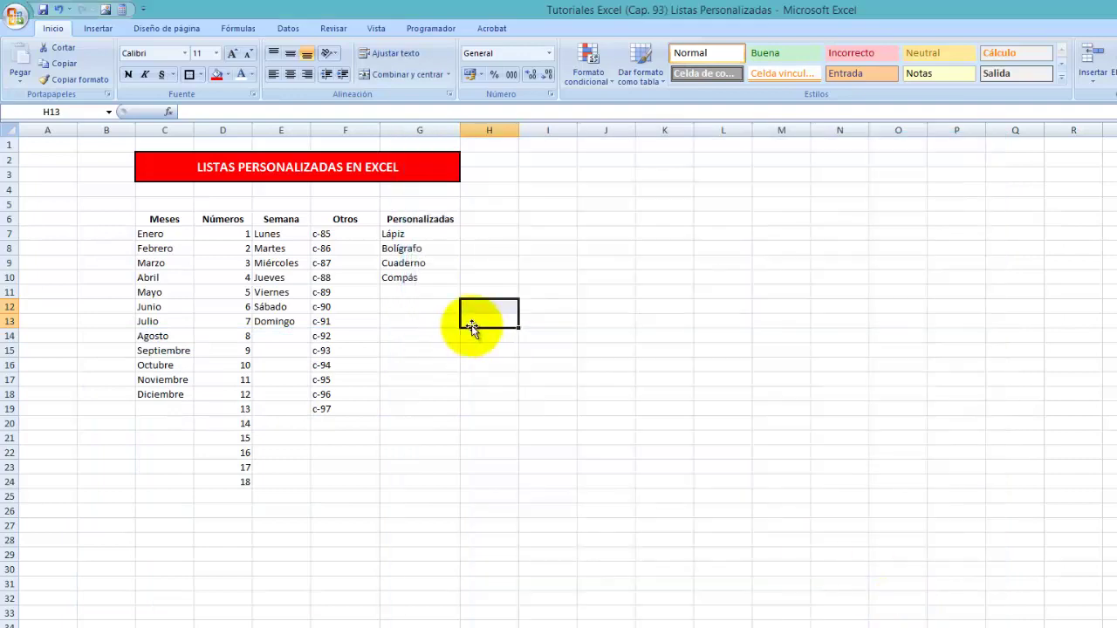
pyautogui.click(509, 237)
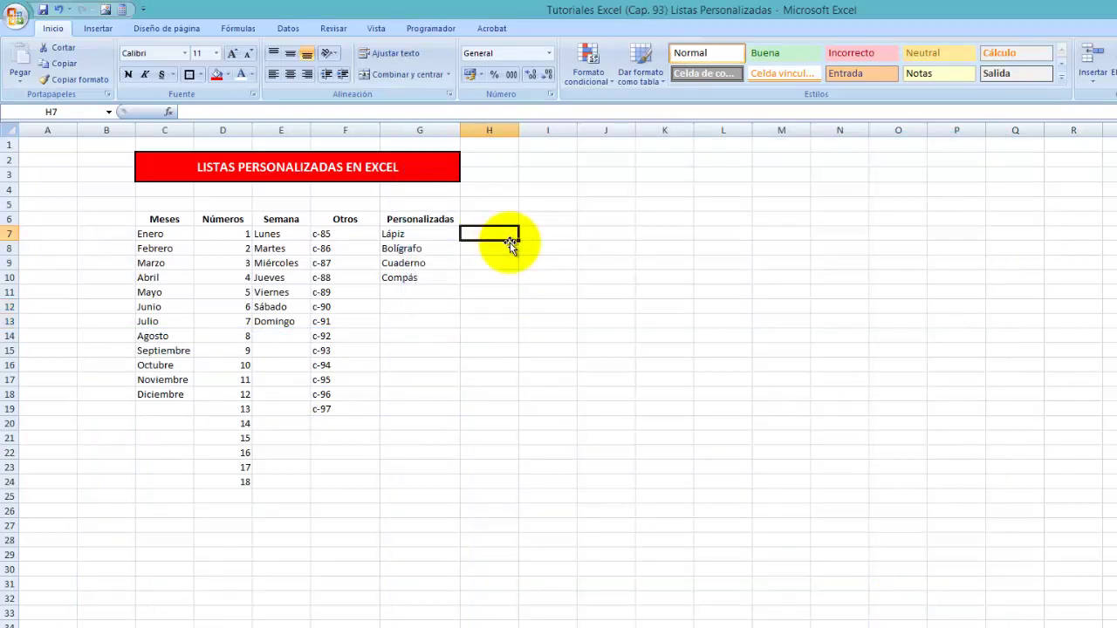
pyautogui.write('Lápiz')
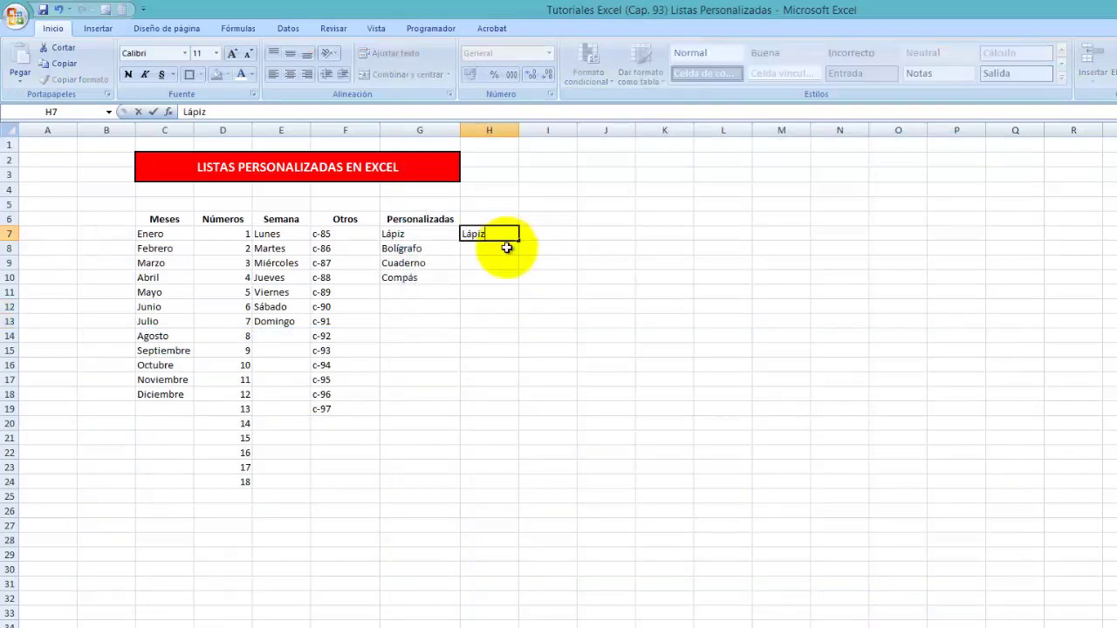
pyautogui.click(506, 288)
pyautogui.click(505, 235)
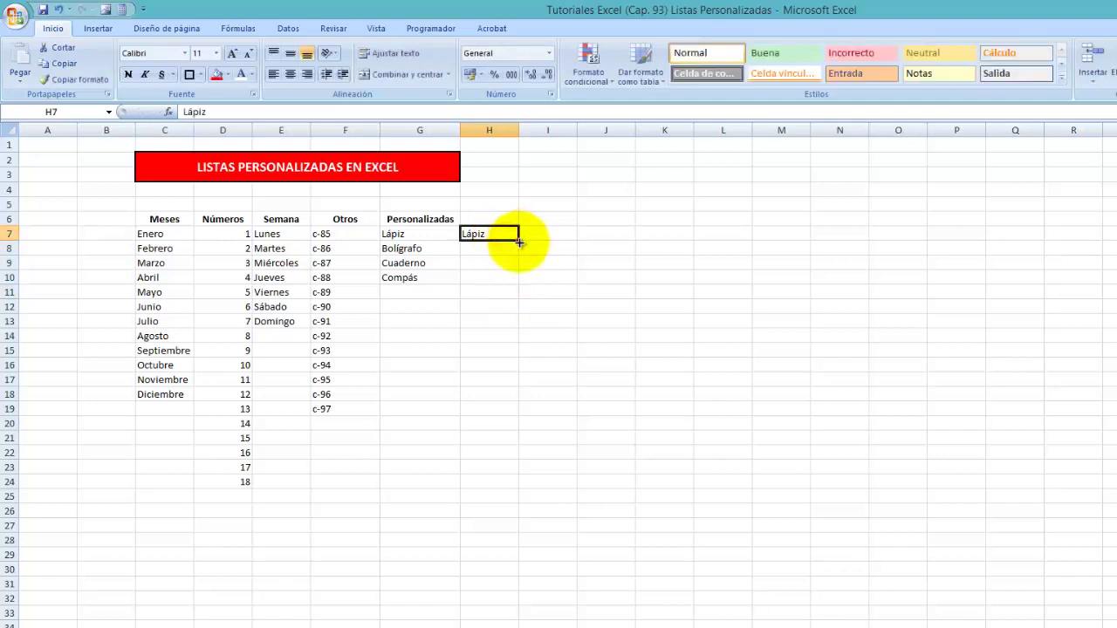
pyautogui.moveTo(518, 238); pyautogui.dragTo(504, 340)
pyautogui.click(548, 233)
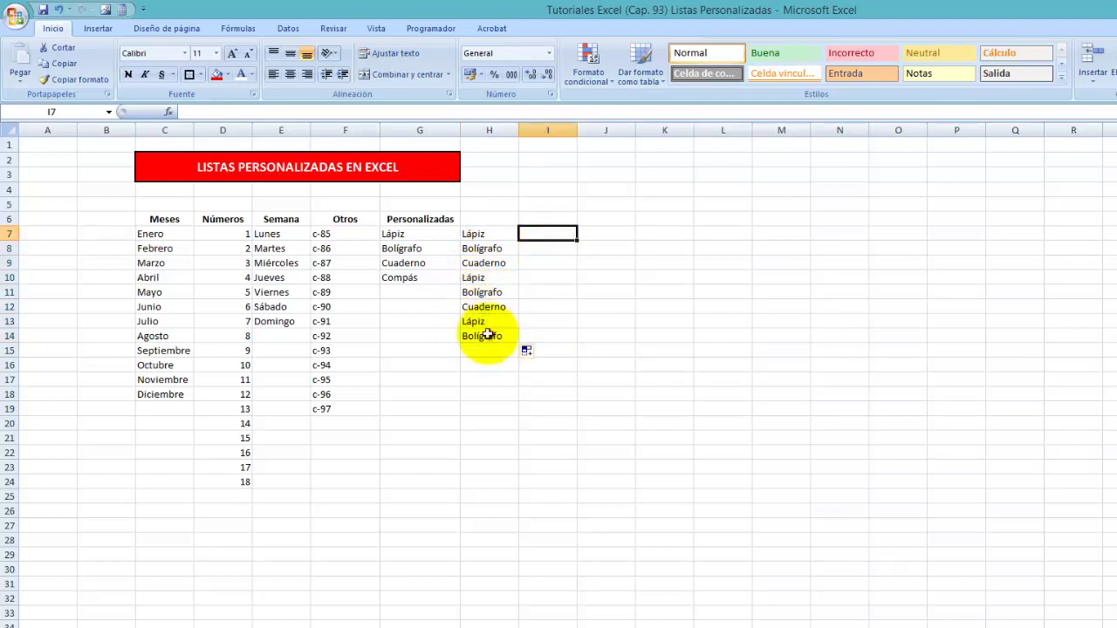
pyautogui.click(488, 130)
pyautogui.press('Delete')
pyautogui.click(545, 276)
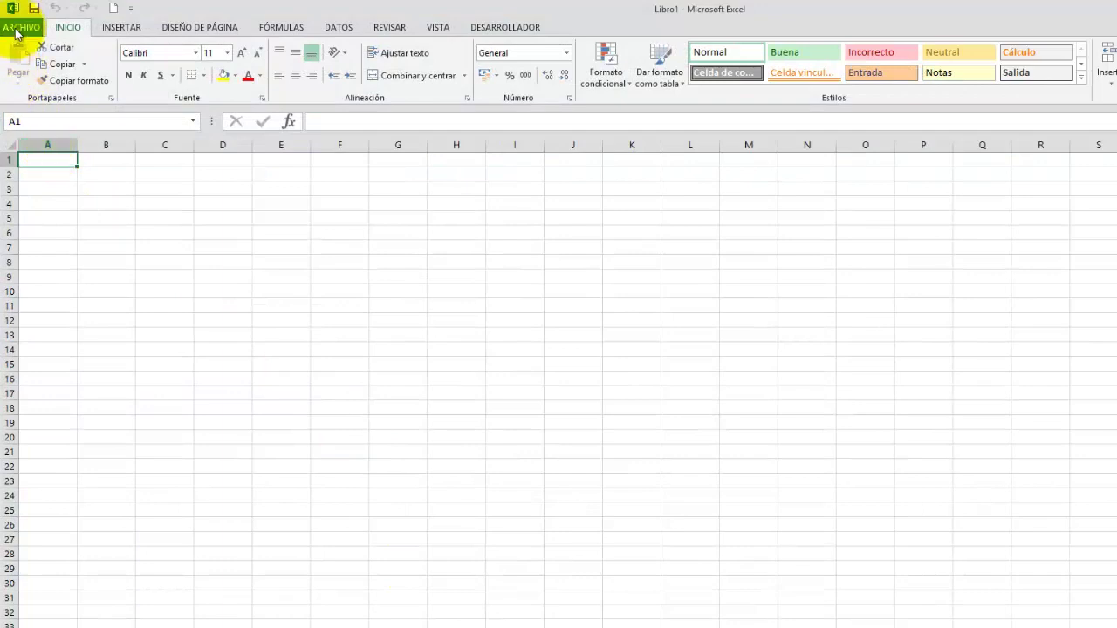
# Type Lápiz, Rotulador, Regla and Goma into cells C3, C4, C5 and C6
pyautogui.click(171, 194)
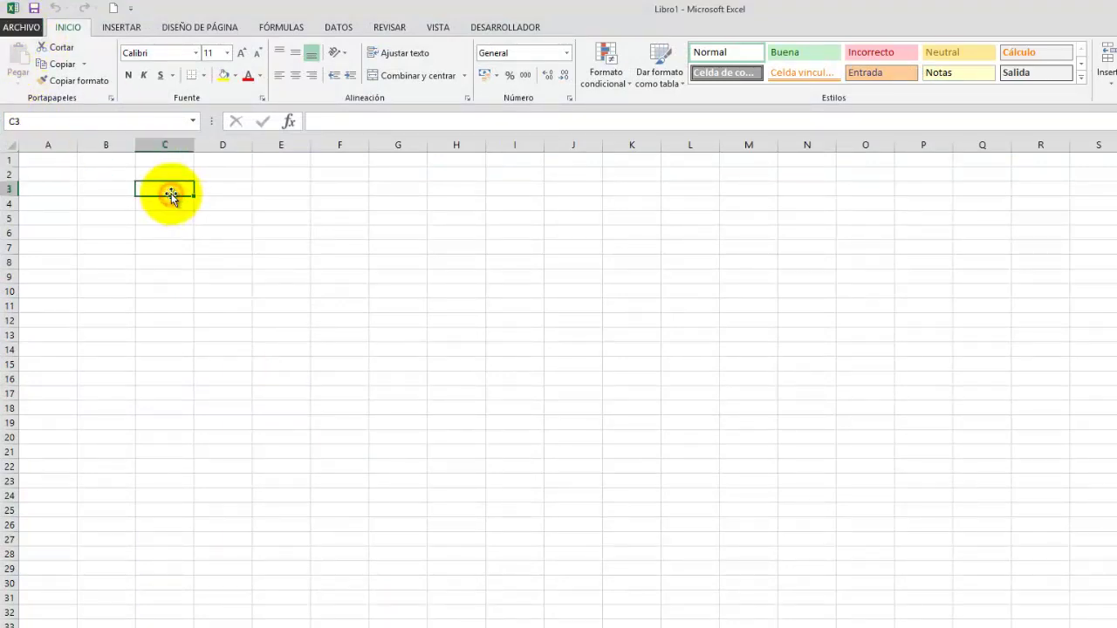
pyautogui.write('L')
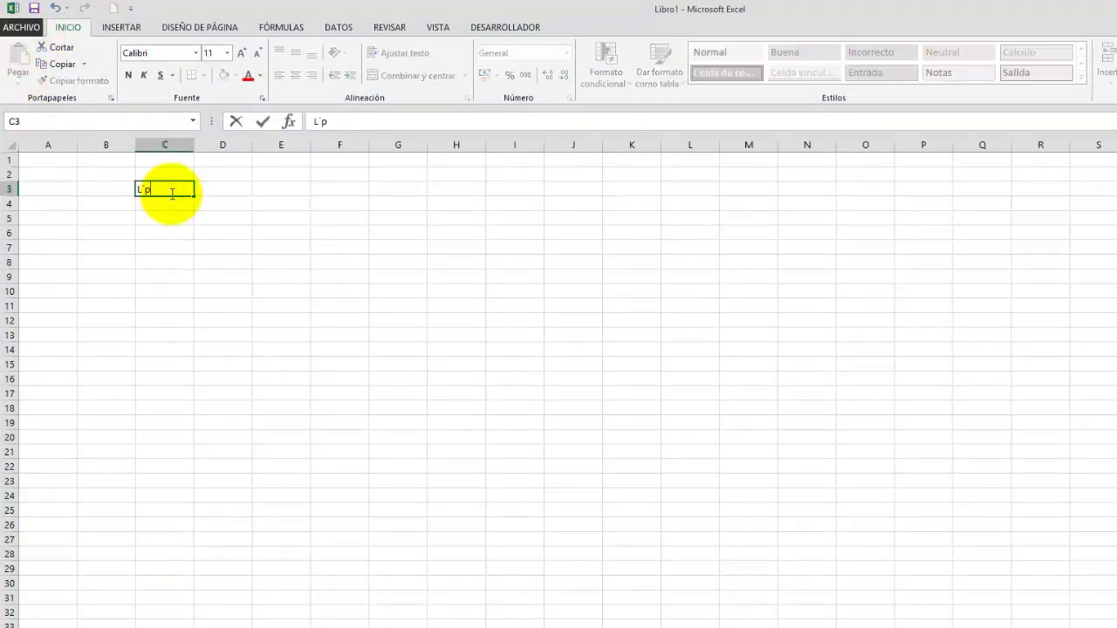
pyautogui.write('ápiz')
pyautogui.press('Return')
pyautogui.write('Rotulador')
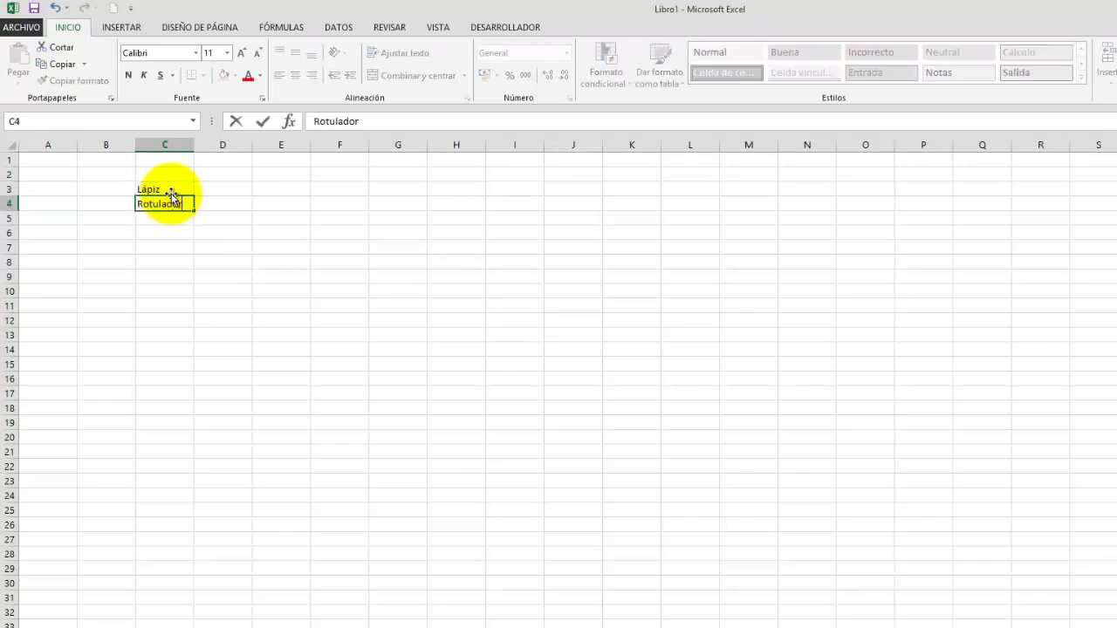
pyautogui.press('Return')
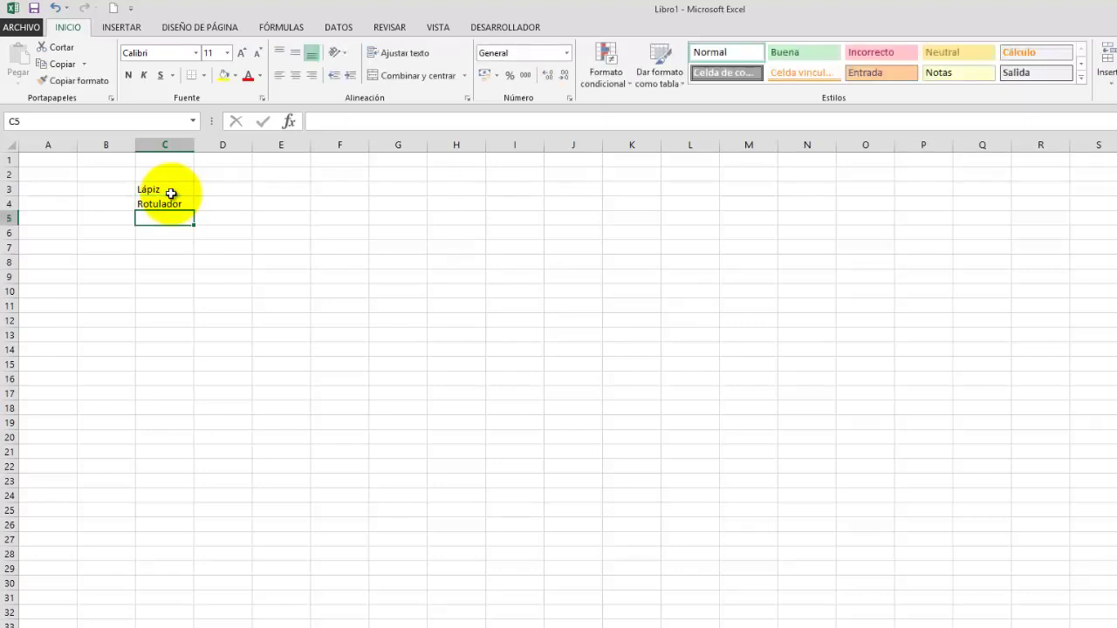
pyautogui.write('Regla')
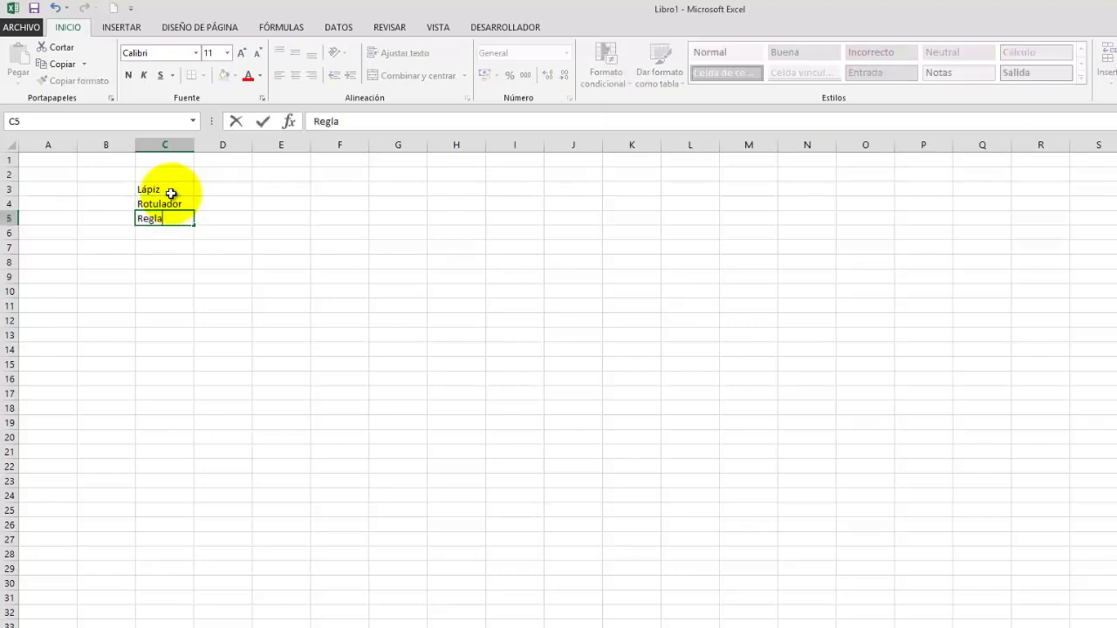
pyautogui.press('Return')
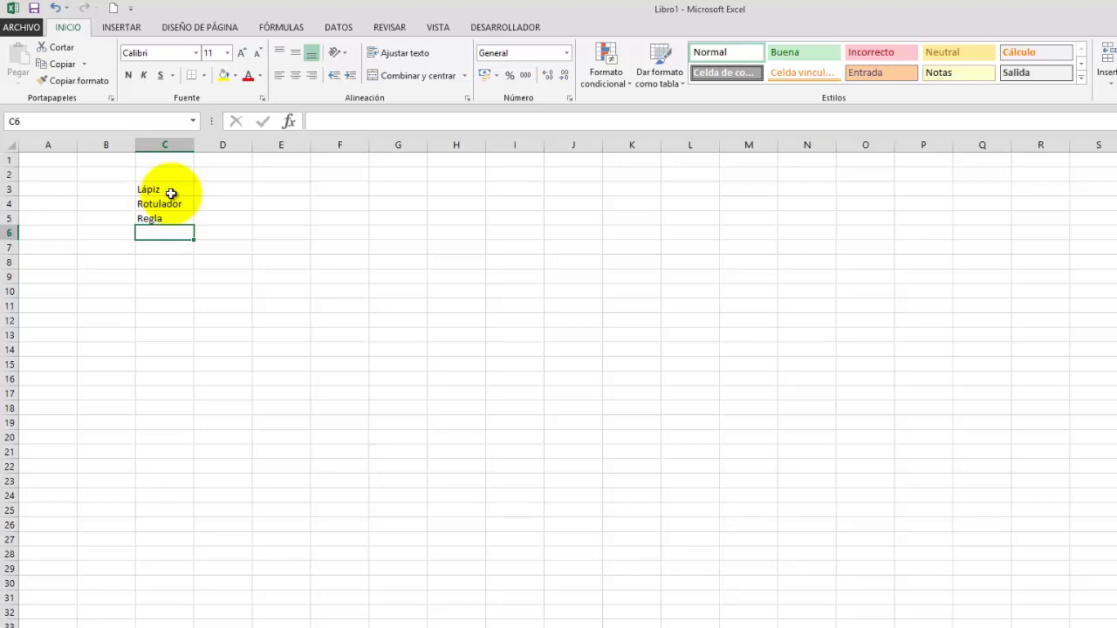
pyautogui.write('Goma')
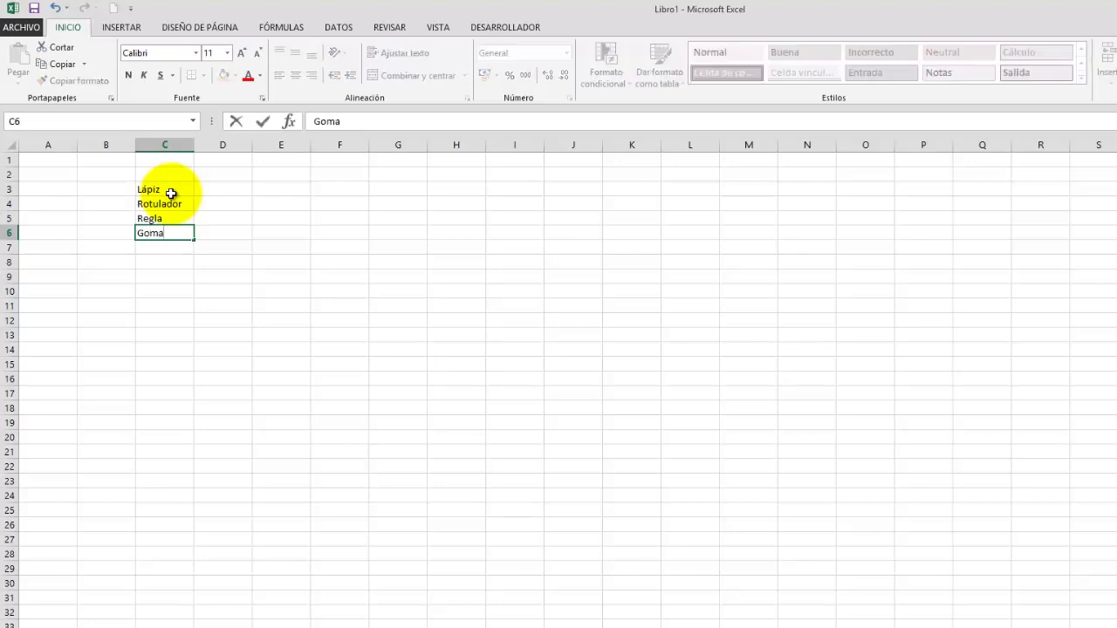
pyautogui.click(215, 275)
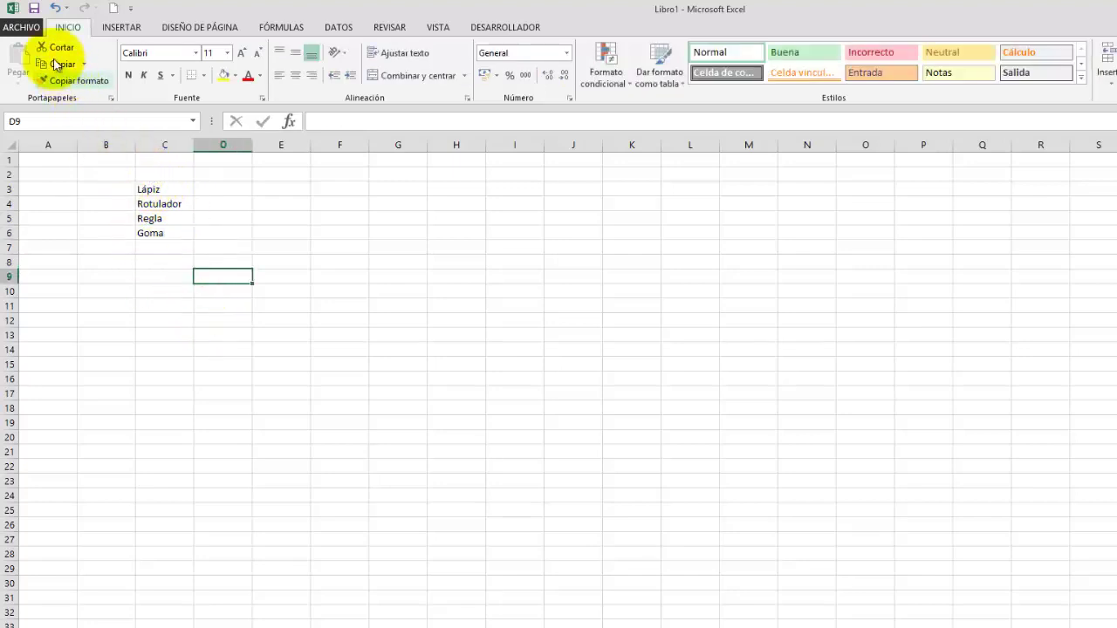
# Under Excel Options > Advanced, add Lápiz, Rotulador, Regla, Goma as a new custom list
pyautogui.click(21, 28)
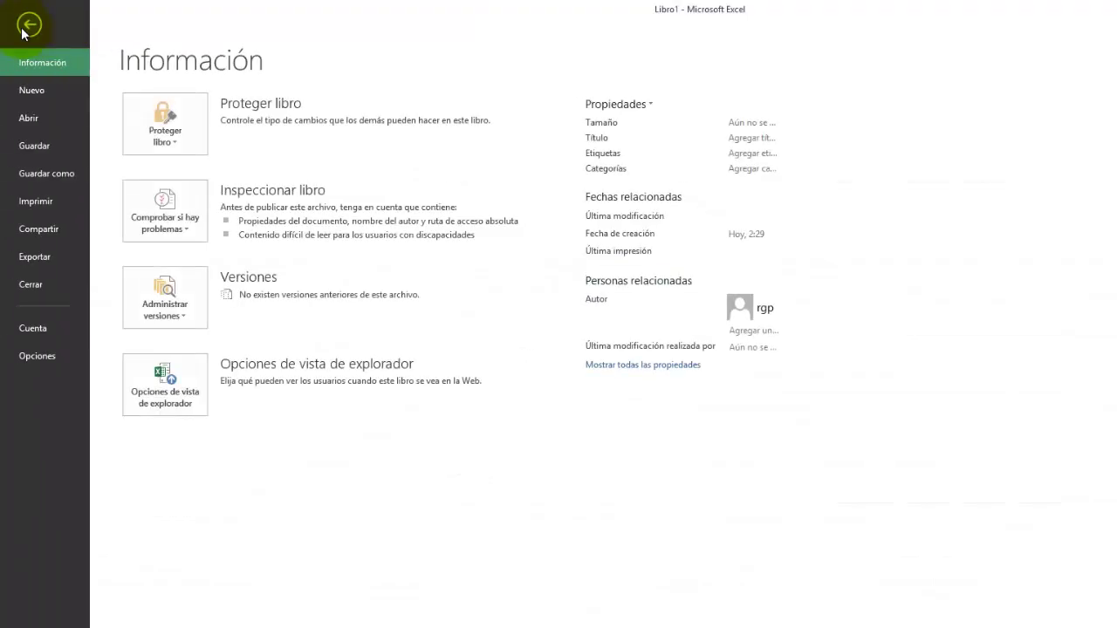
pyautogui.click(39, 356)
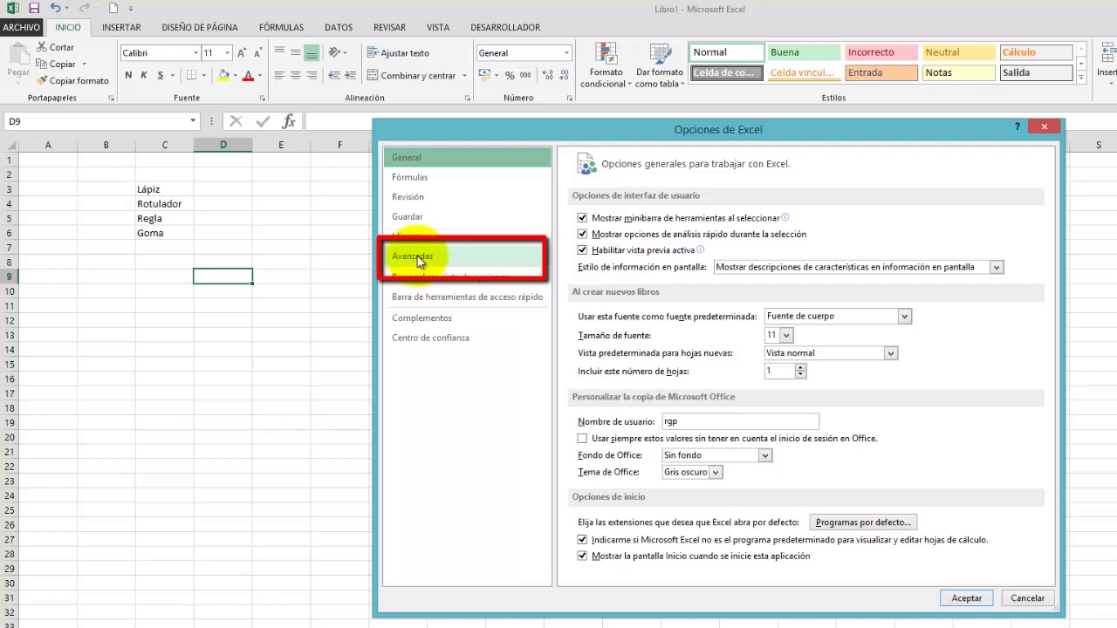
pyautogui.click(417, 255)
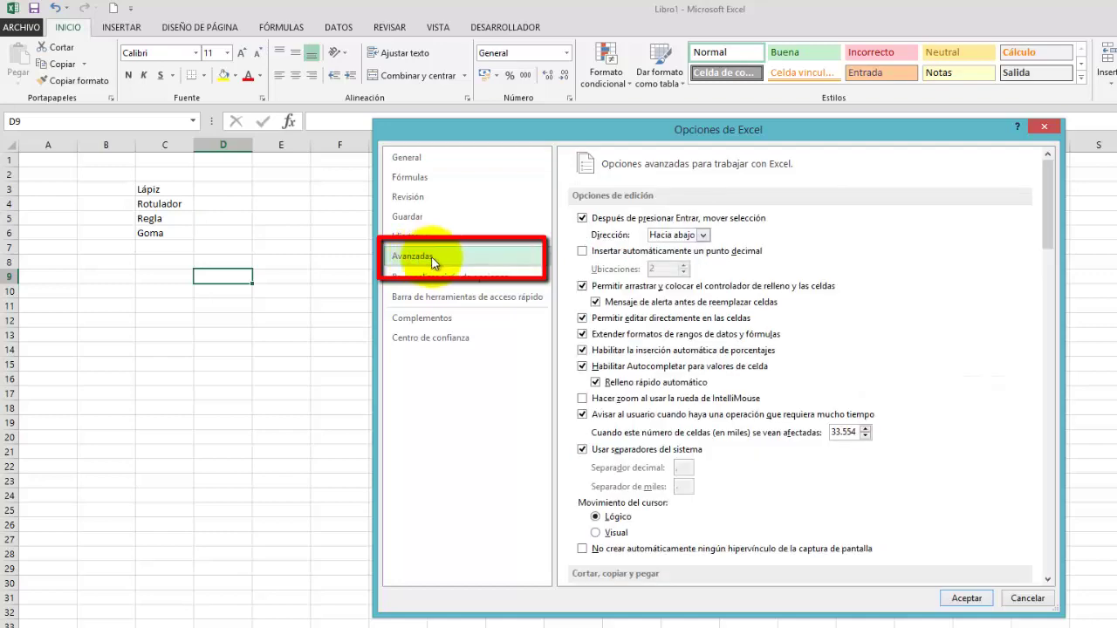
pyautogui.moveTo(1050, 210); pyautogui.dragTo(1066, 502)
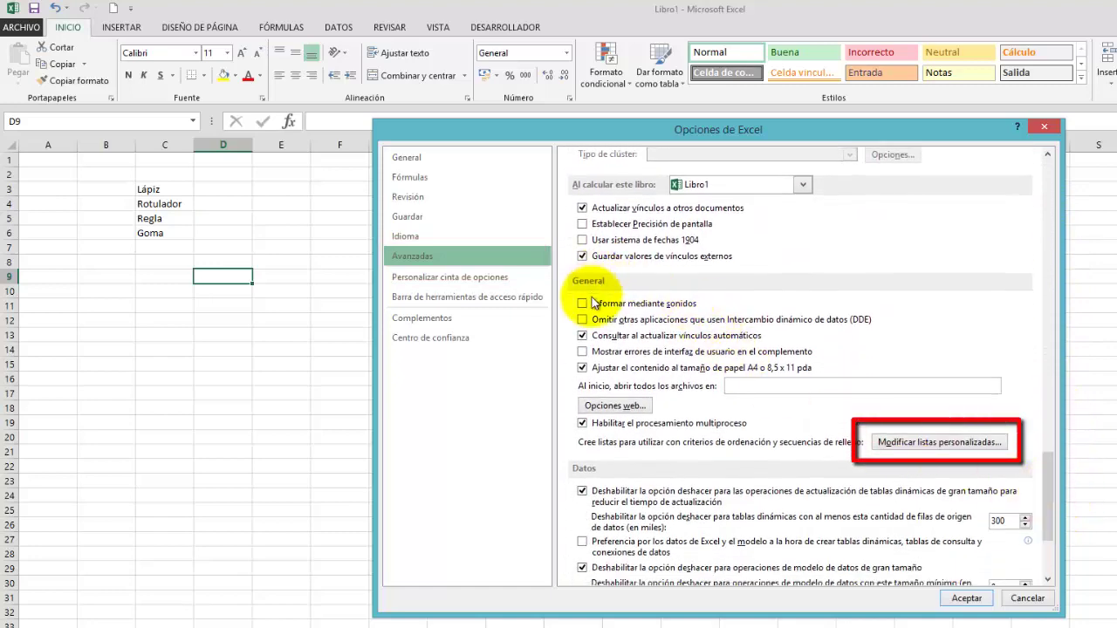
pyautogui.click(929, 443)
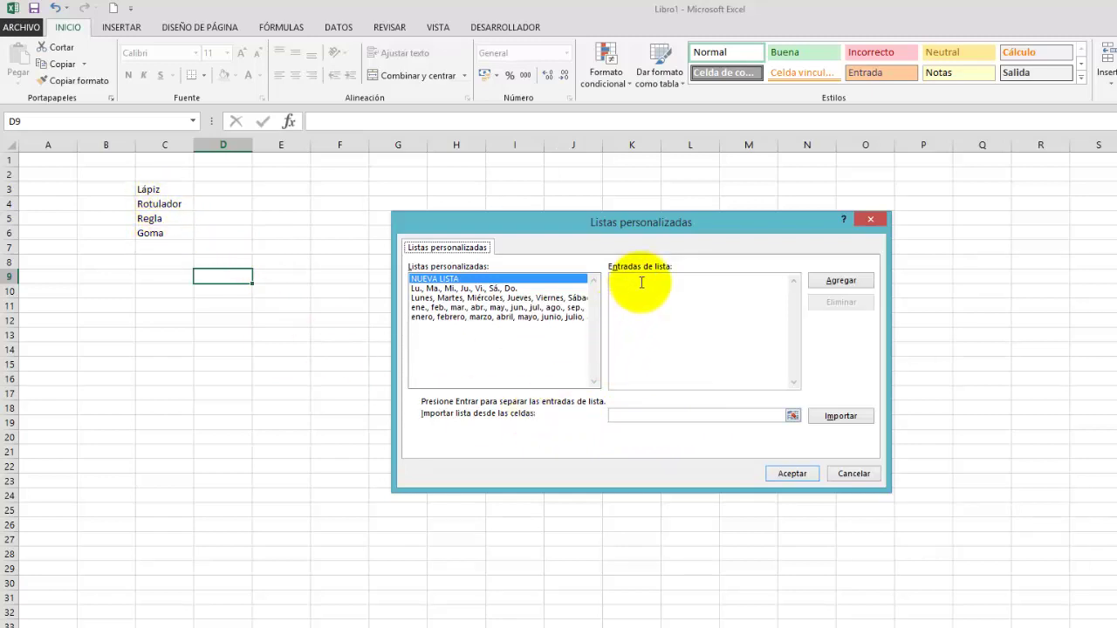
pyautogui.click(641, 282)
pyautogui.write('Lápiz, Rotulador, Regla, Goma')
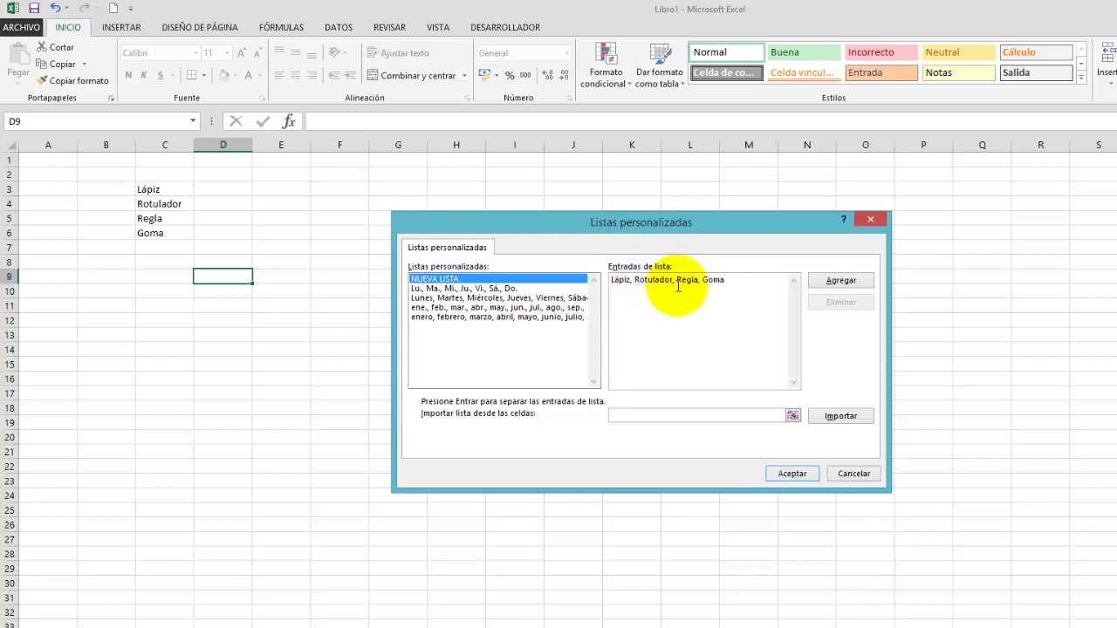
pyautogui.click(841, 282)
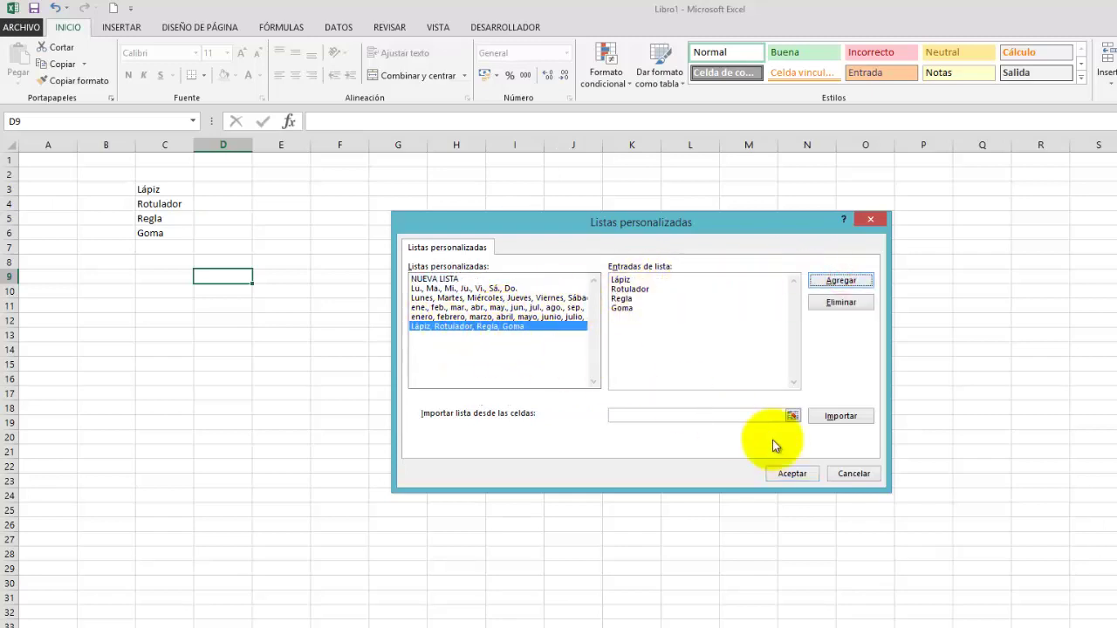
pyautogui.click(793, 474)
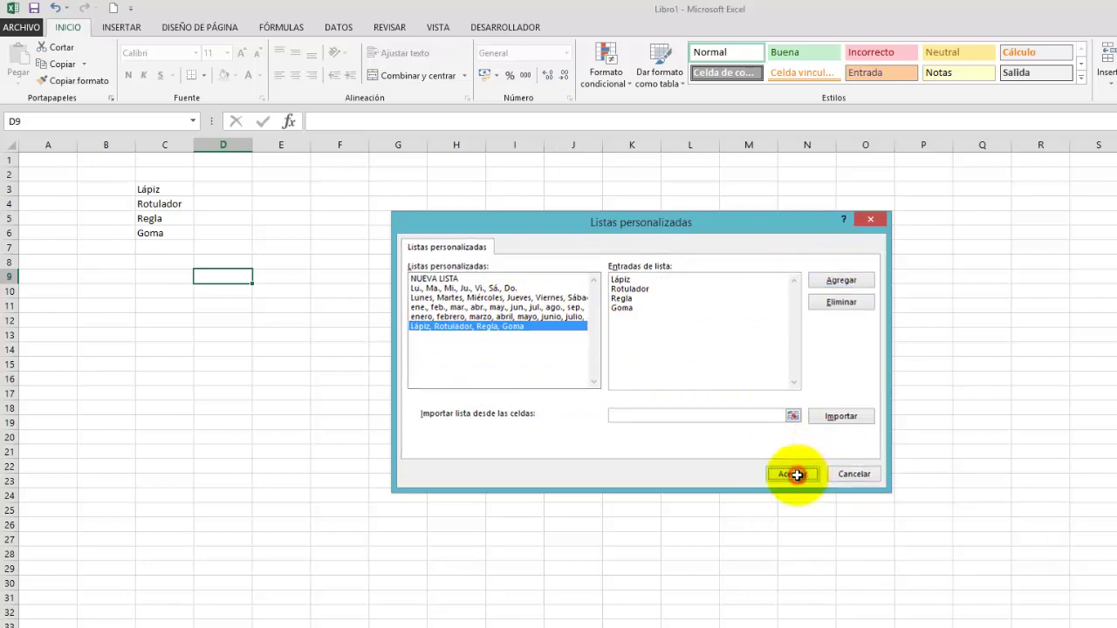
# Enter Lápiz in E3 and fill it right to L3, repeating the new list twice
pyautogui.click(949, 593)
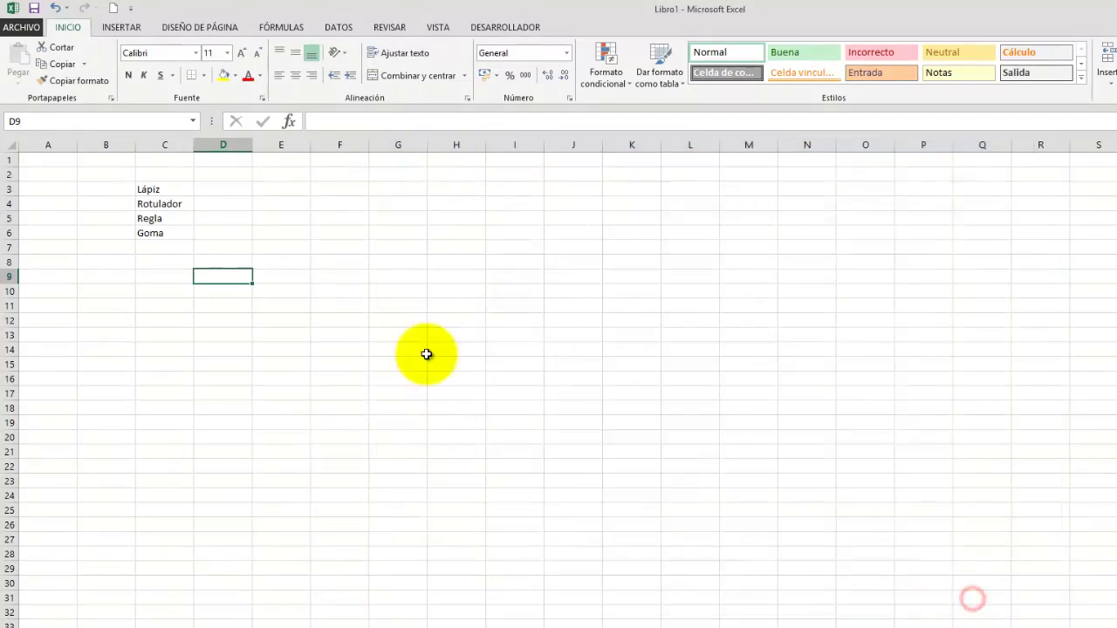
pyautogui.click(266, 191)
pyautogui.write('Lápiz')
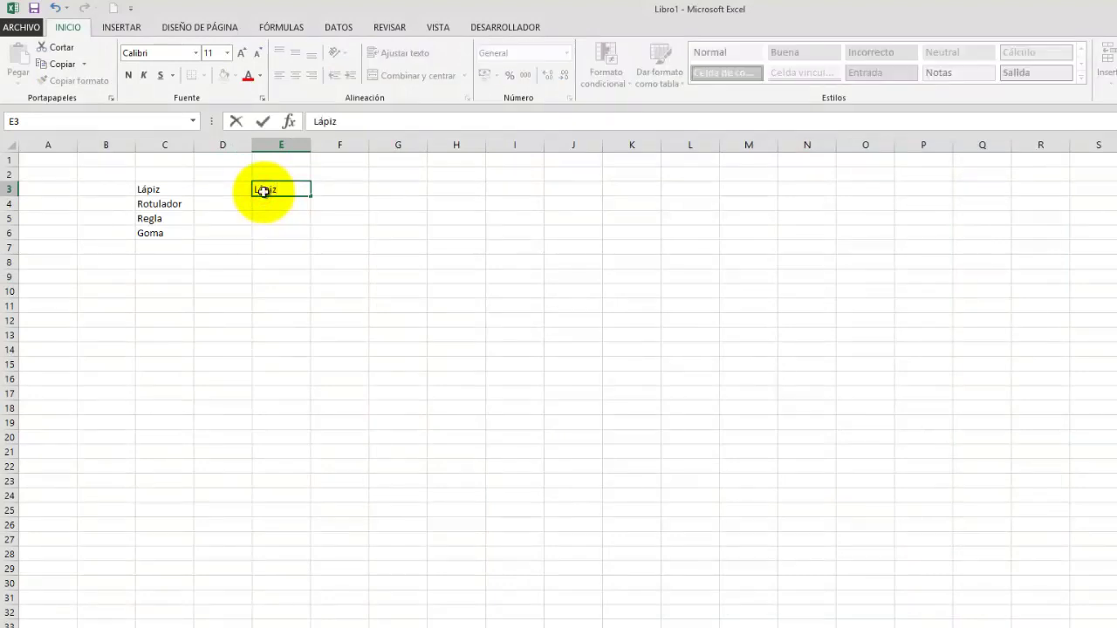
pyautogui.click(287, 230)
pyautogui.click(294, 189)
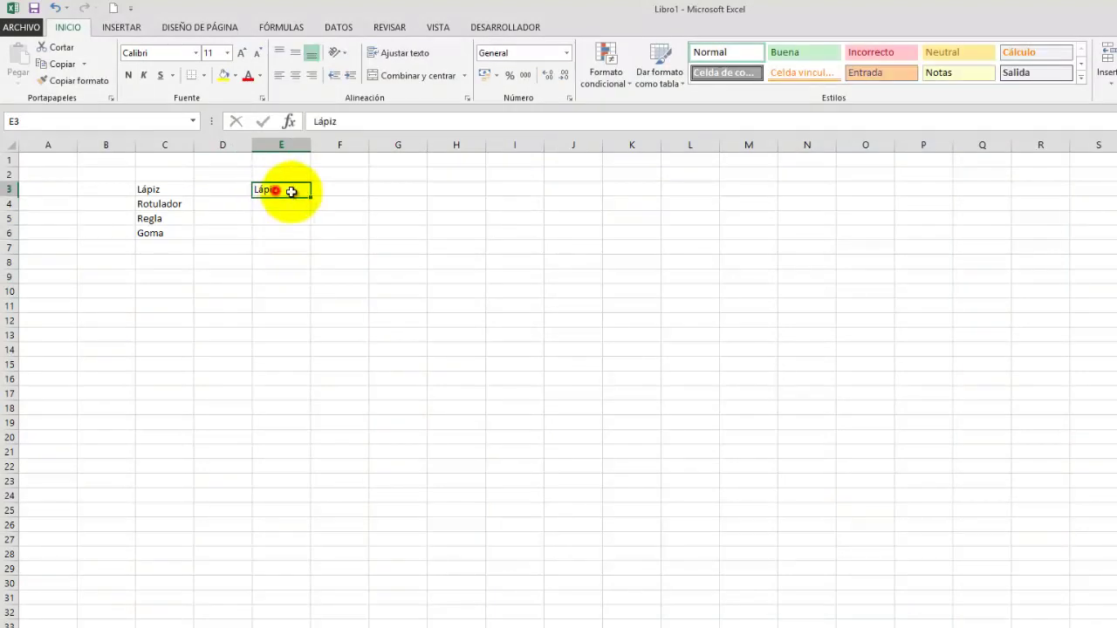
pyautogui.moveTo(310, 195); pyautogui.dragTo(705, 212)
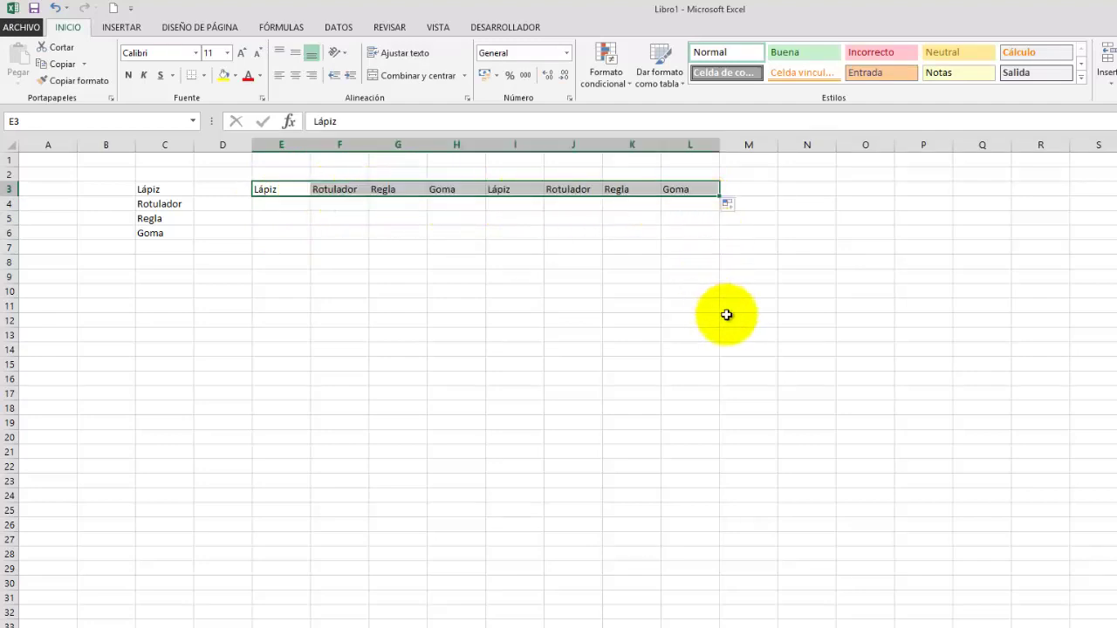
pyautogui.click(704, 316)
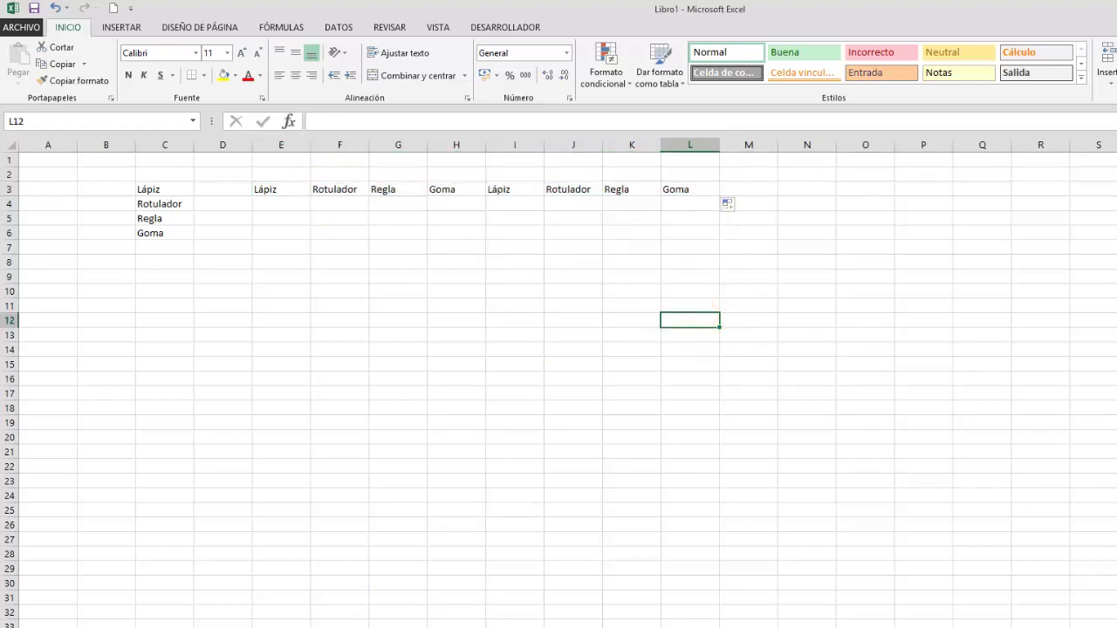